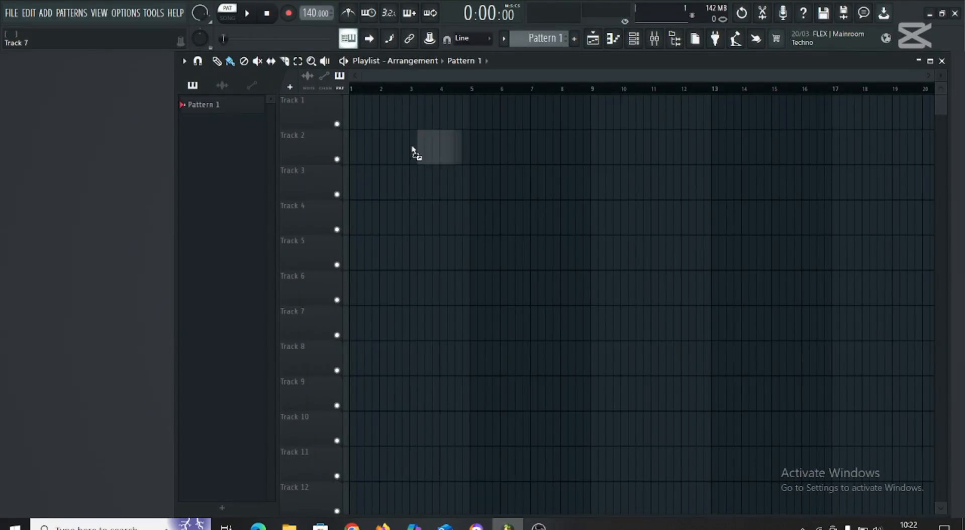
Place the blxxk audio at the start of Track 1 and set the project tempo from its detected tempo, using the 75 to 150 range.
left_click_drag(439, 113, 433, 113)
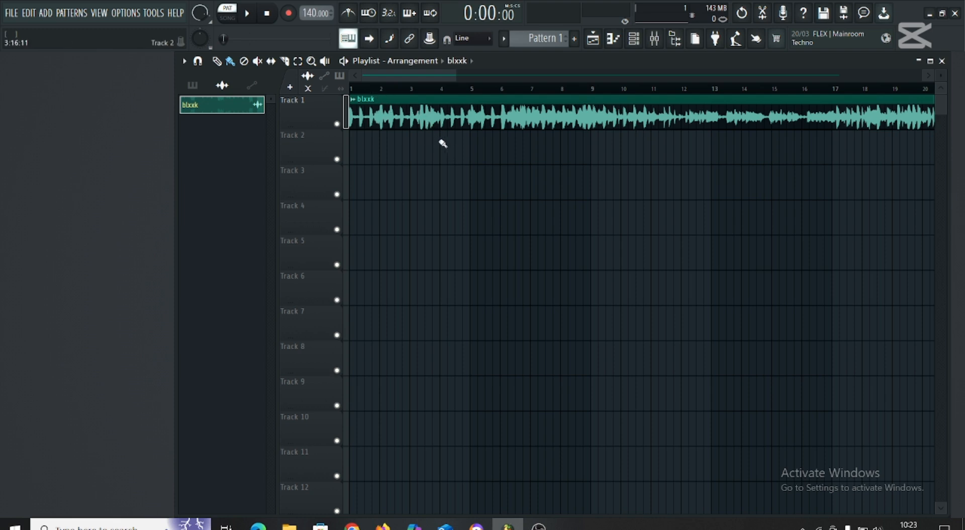
left_click(351, 100)
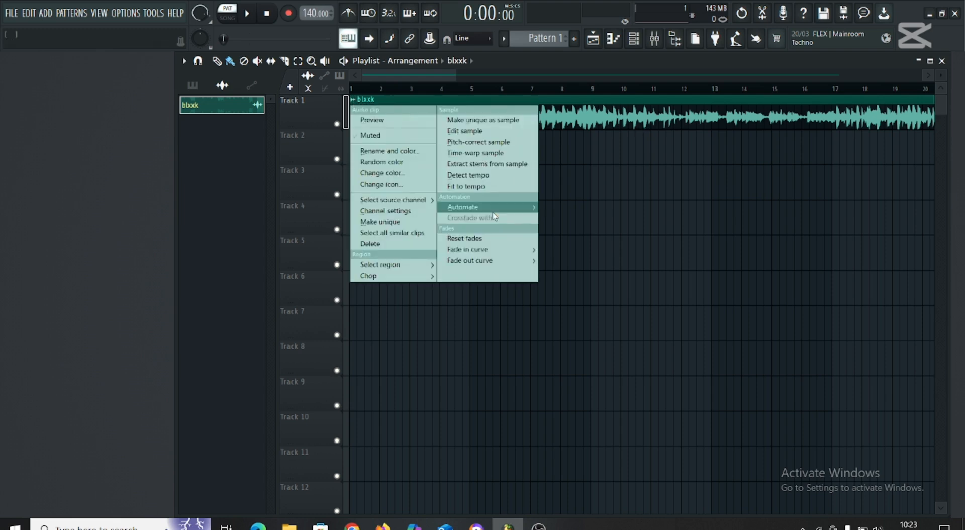
left_click(484, 176)
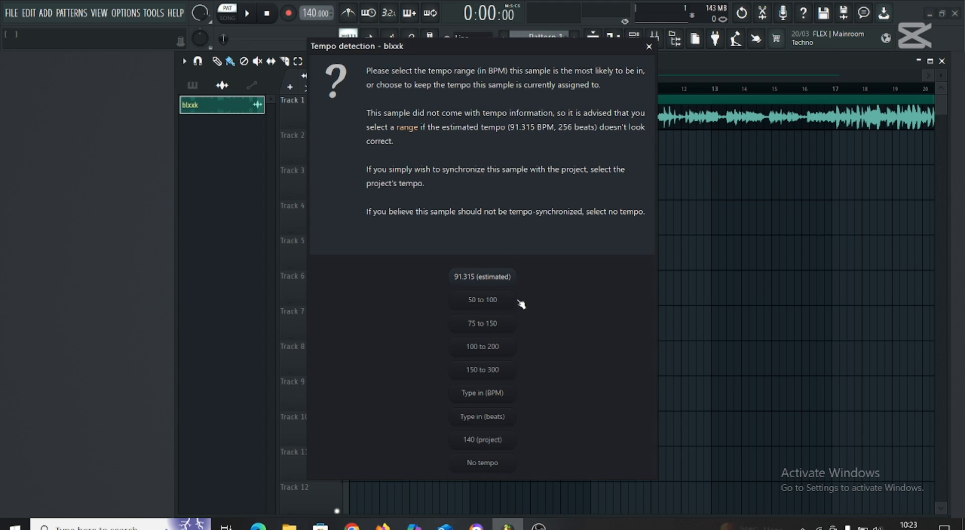
left_click(494, 324)
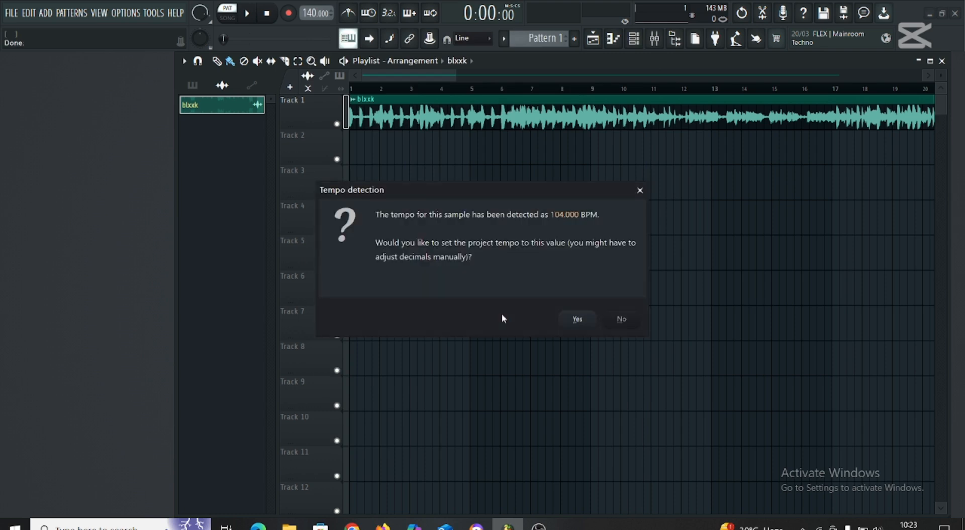
left_click(578, 319)
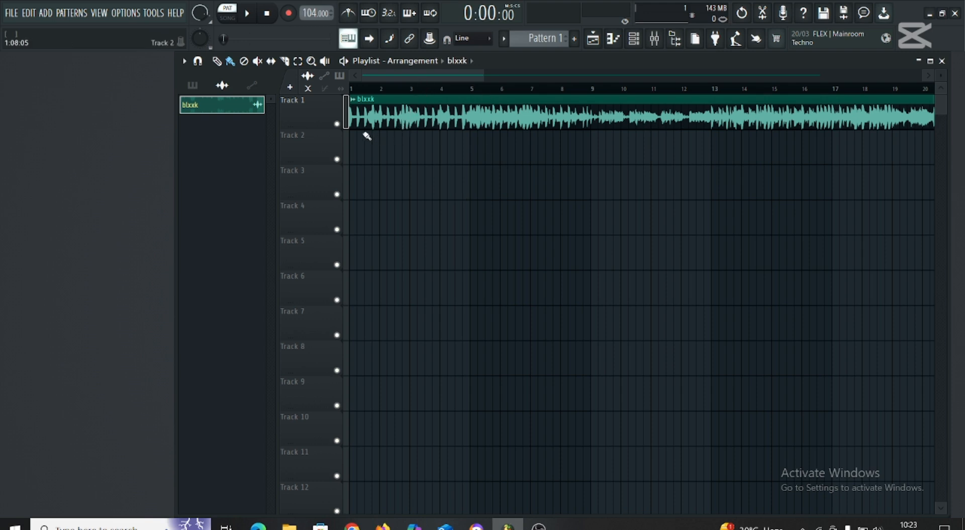
right_click(303, 112)
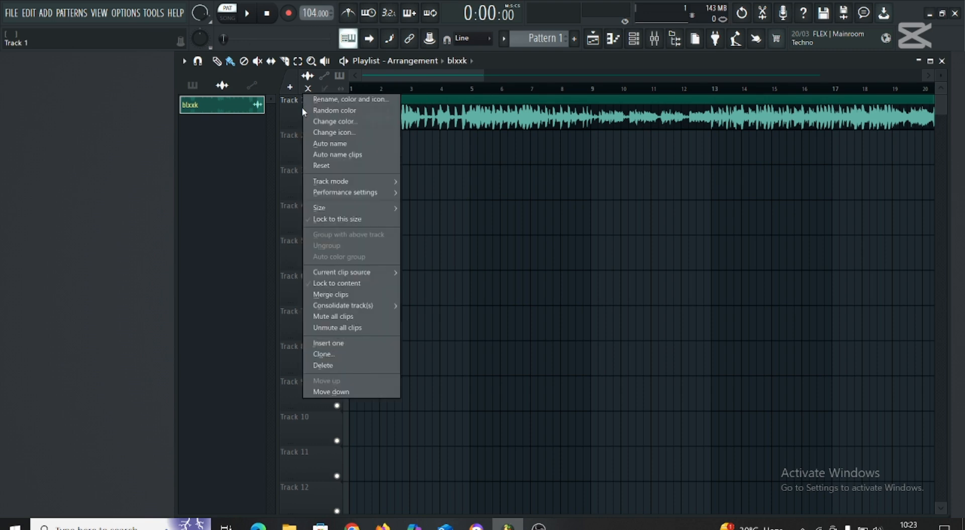
left_click(289, 110)
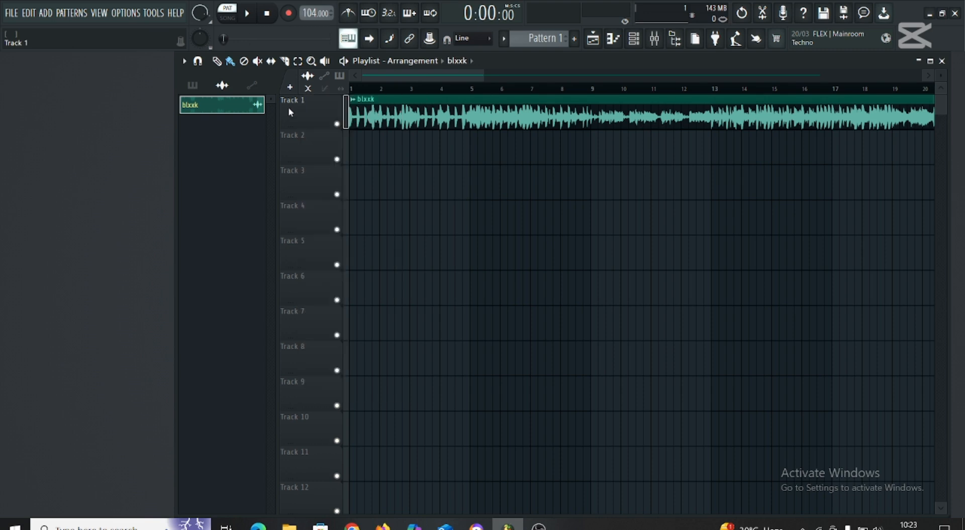
double_click(462, 117)
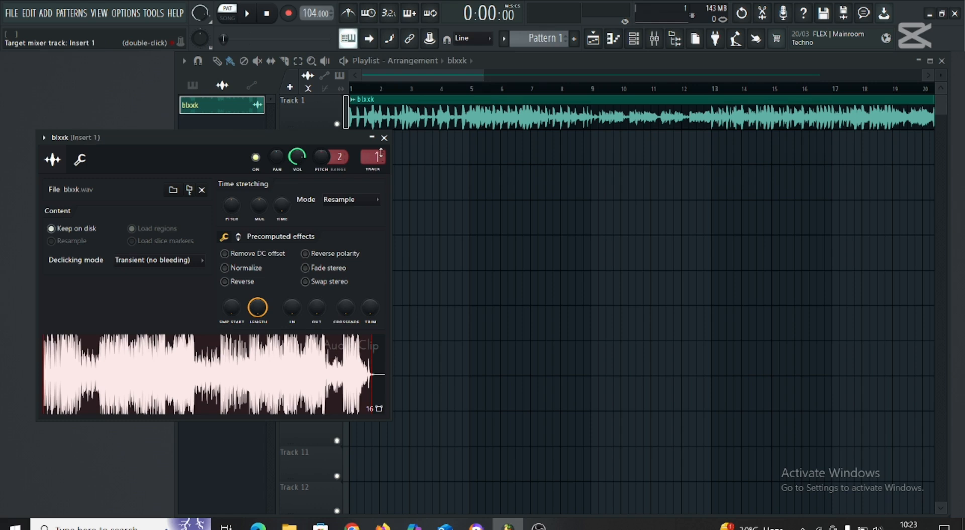
left_click(384, 137)
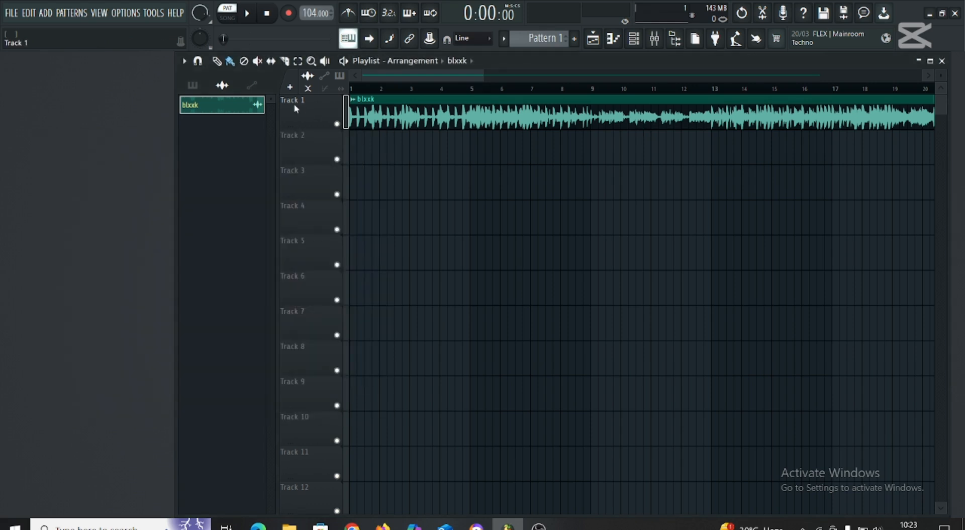
Make playlist Track 1 an audio track assigned to mixer Insert 2.
right_click(288, 103)
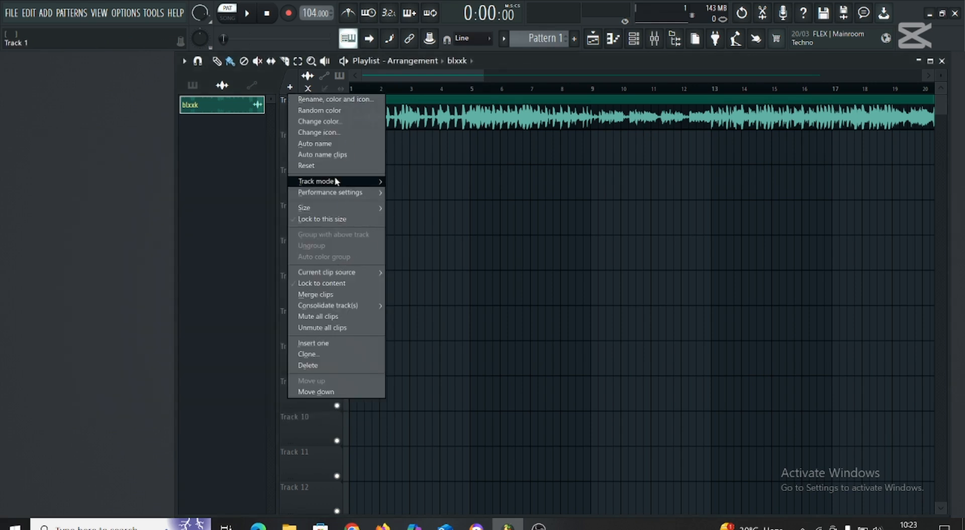
mouse_move(337, 181)
mouse_move(431, 195)
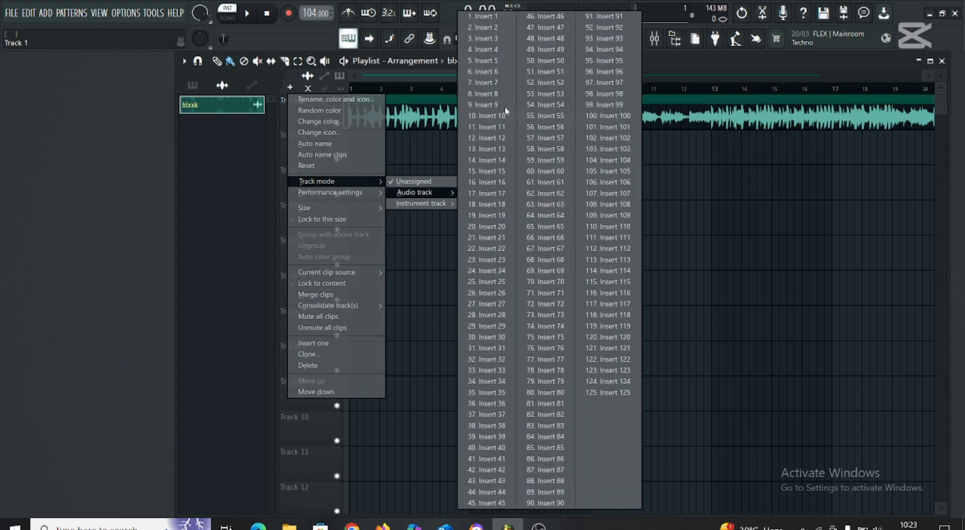
left_click(487, 27)
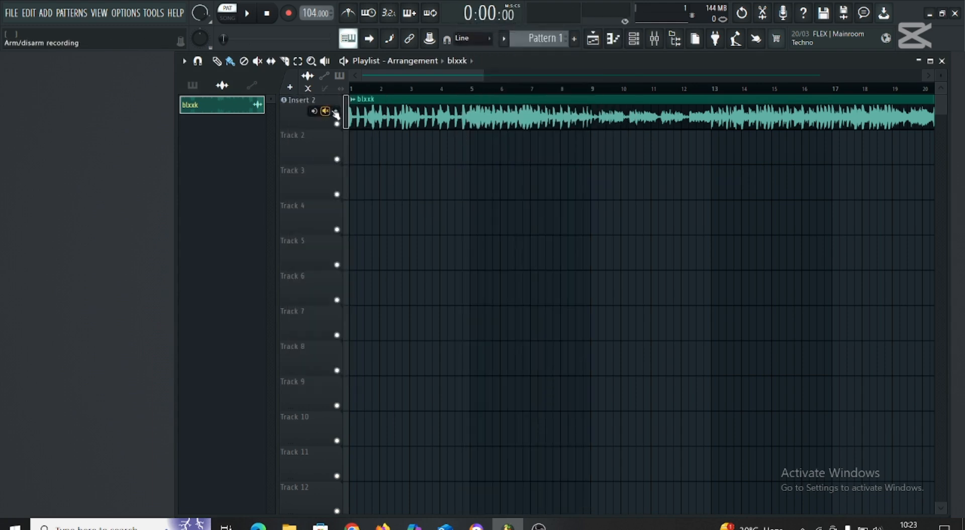
In the mixer, rename Insert 2 to "ms1" and colour it green.
left_click(653, 38)
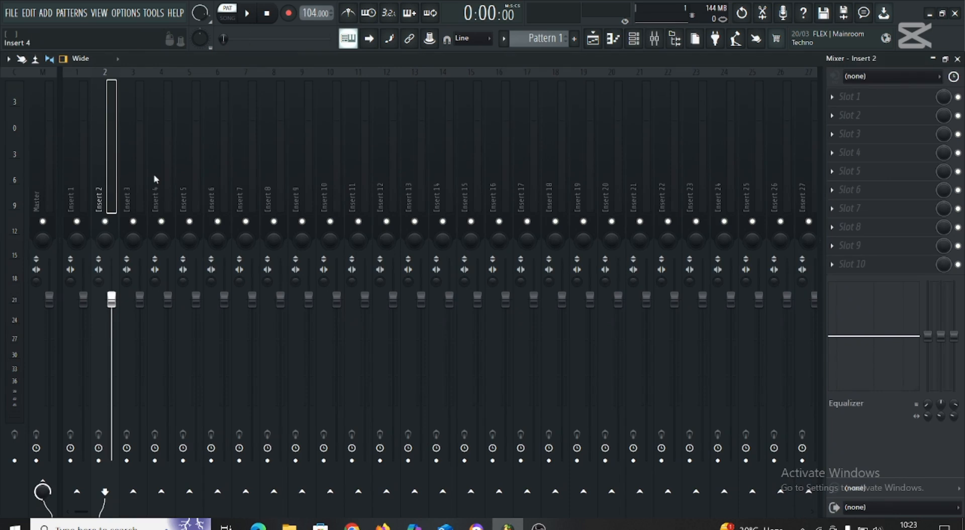
right_click(113, 135)
left_click(161, 79)
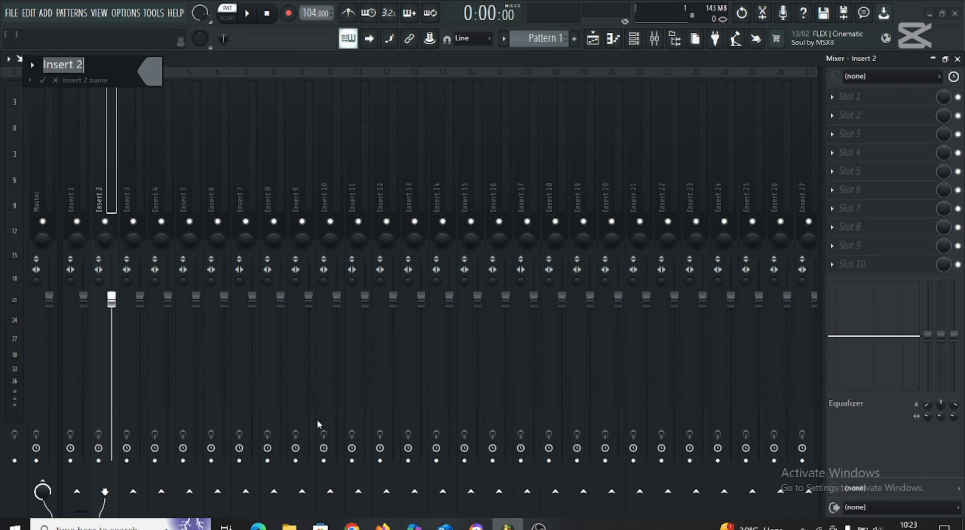
type("ms1")
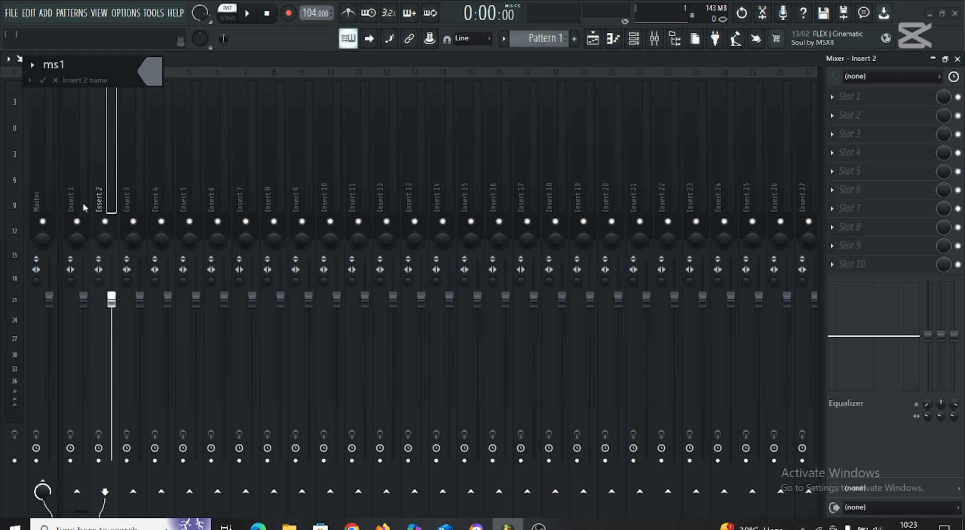
left_click(144, 75)
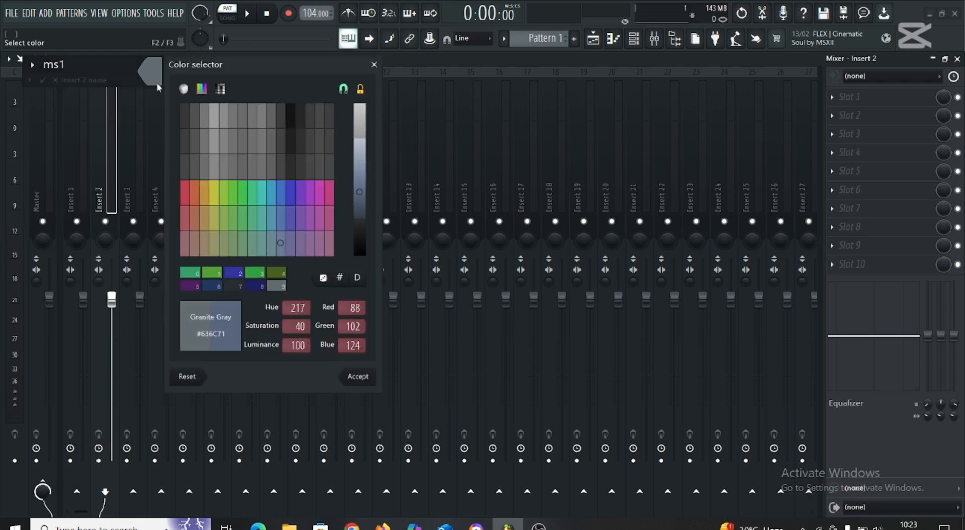
left_click(232, 192)
left_click(358, 376)
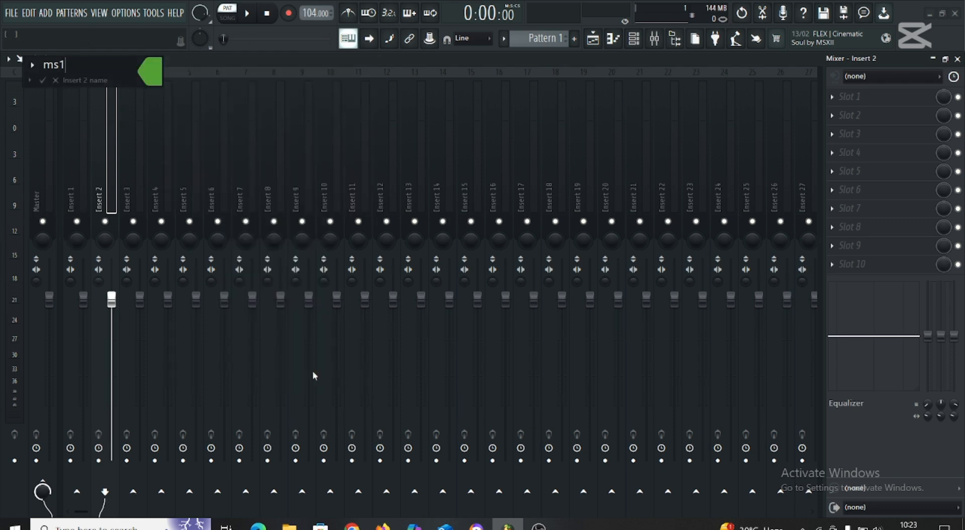
key("Return")
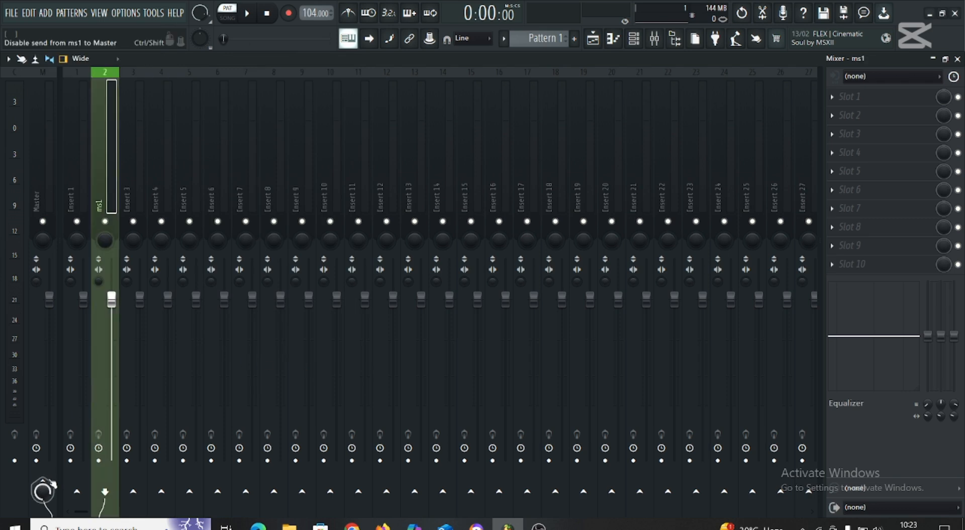
Remove the ms1 track's send to the Master and route it to Insert 6 instead.
left_click(44, 488)
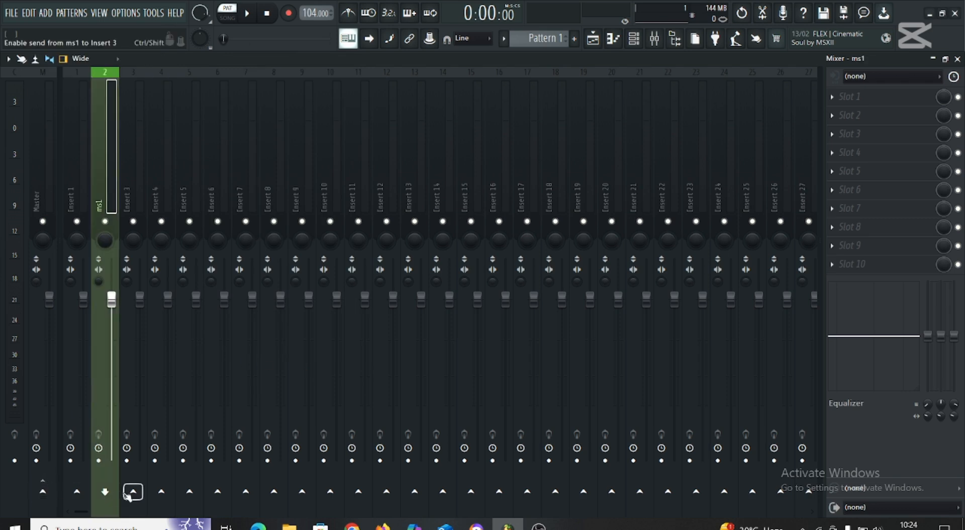
left_click(218, 491)
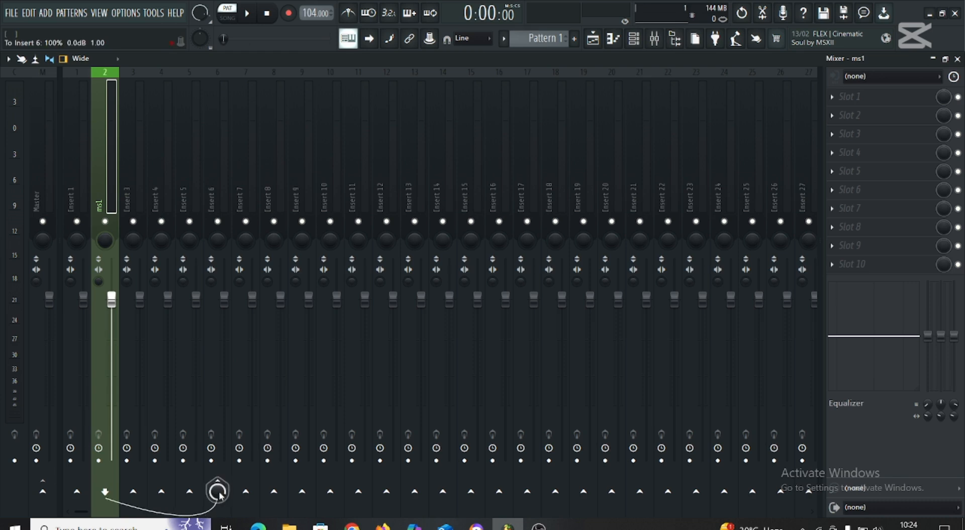
Rename Insert 6 to "ms buss", colour it yellow, and check the routing from ms1 into it.
left_click(224, 175)
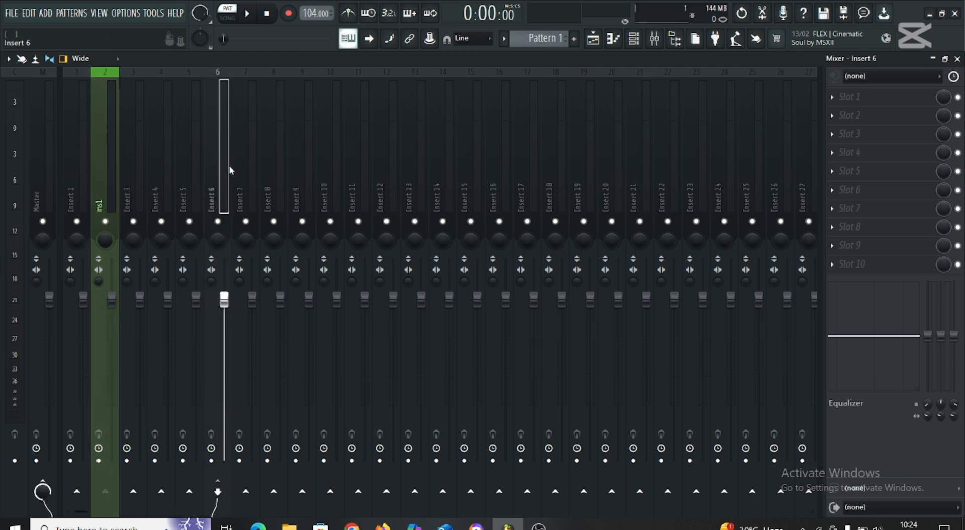
right_click(231, 170)
left_click(300, 82)
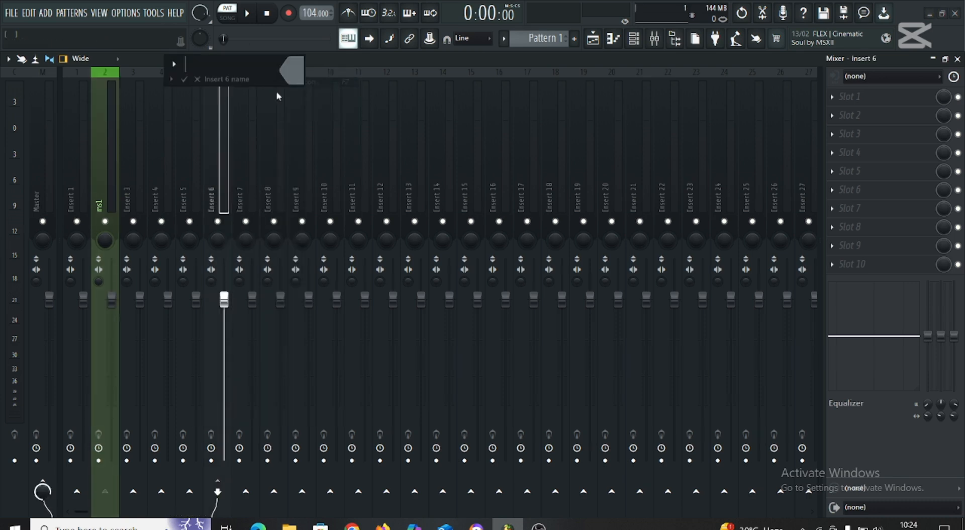
type("ms buss")
key("Return")
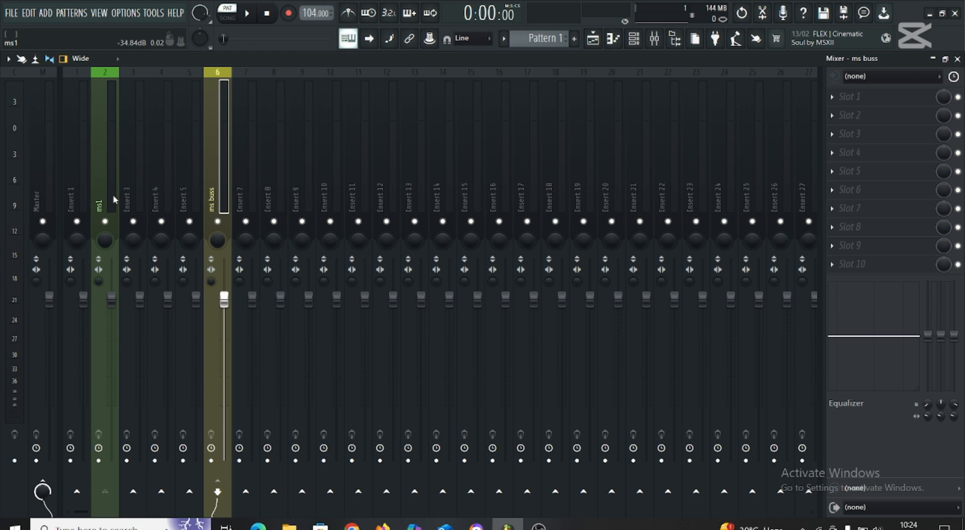
left_click(112, 200)
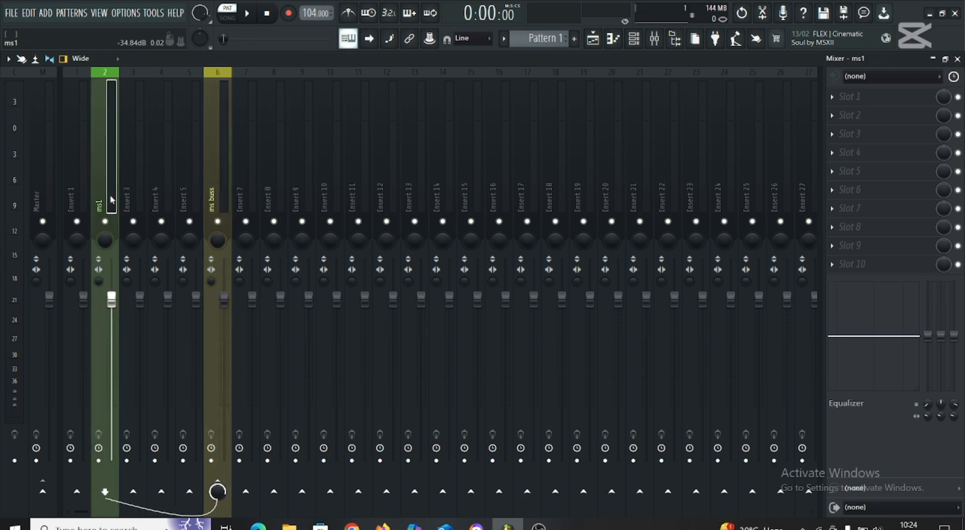
left_click(224, 170)
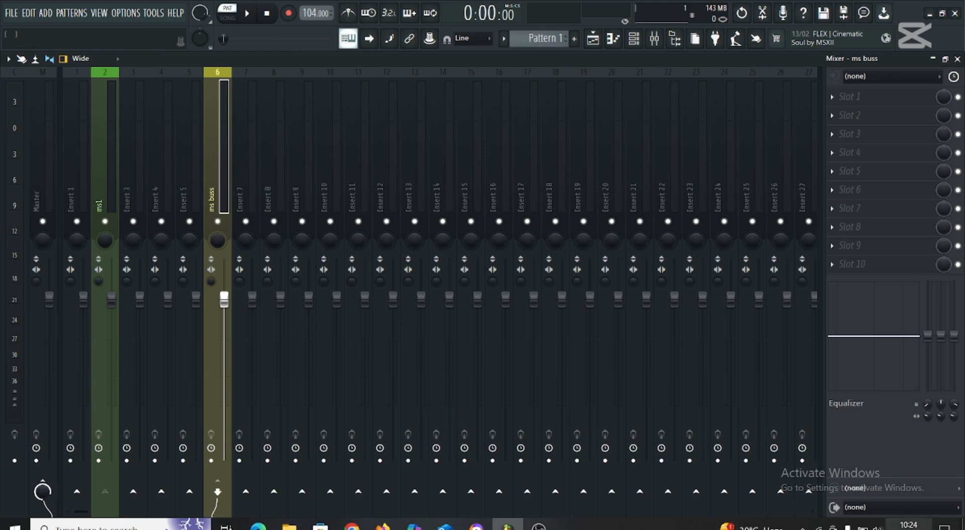
Set the computer's speaker volume to 13 and play the arrangement in song mode.
left_click(877, 527)
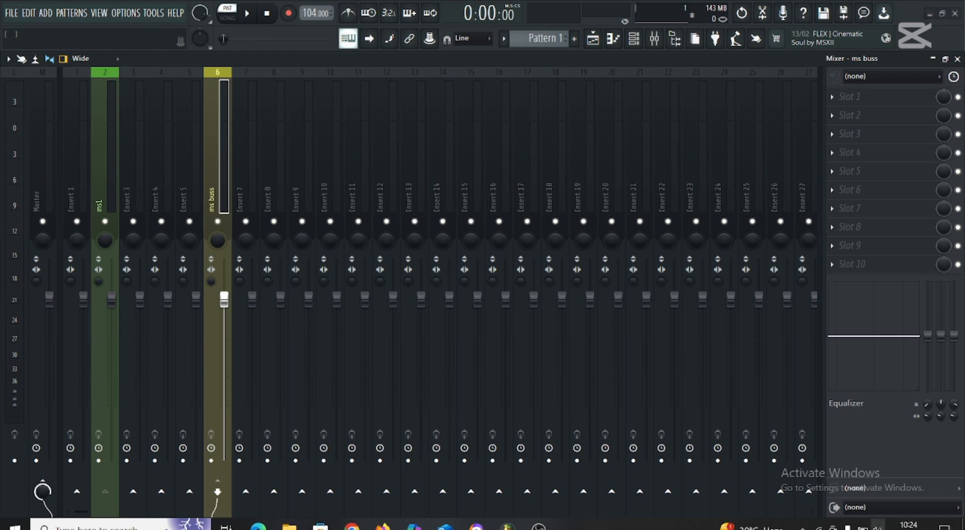
left_click_drag(852, 505, 802, 516)
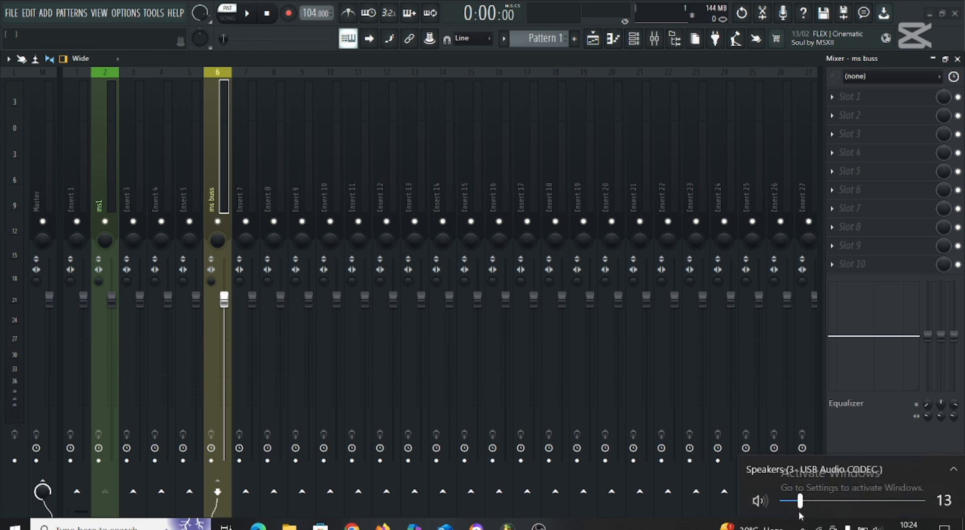
left_click(247, 14)
left_click(227, 14)
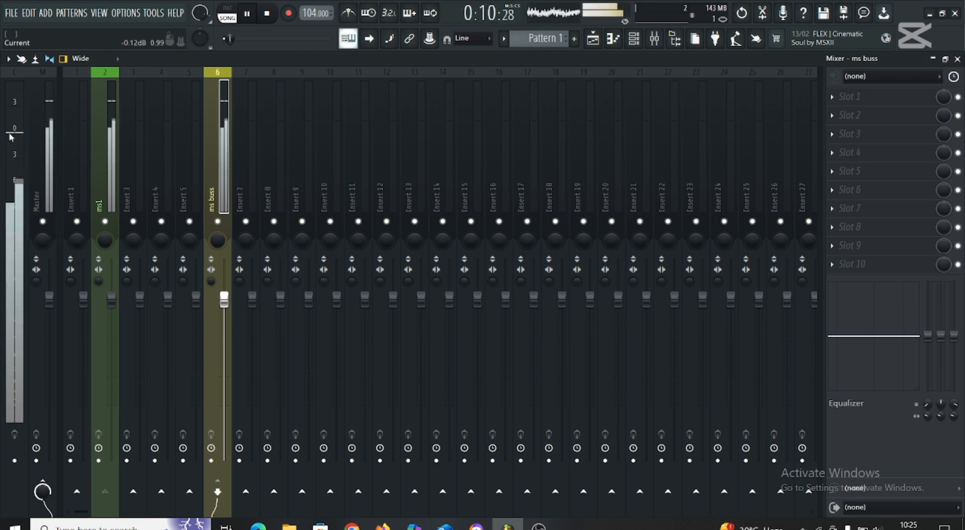
Select the Master mixer track and stop the song playback.
left_click(50, 108)
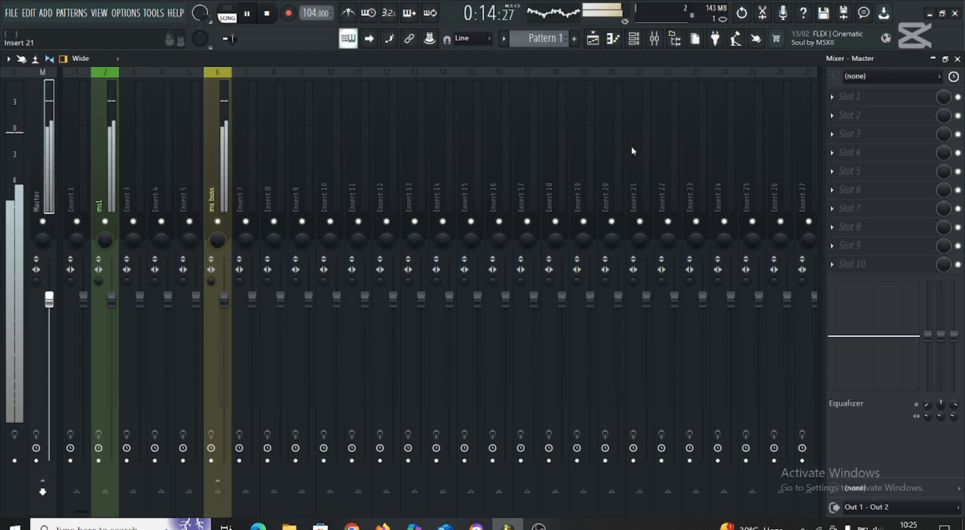
left_click(855, 96)
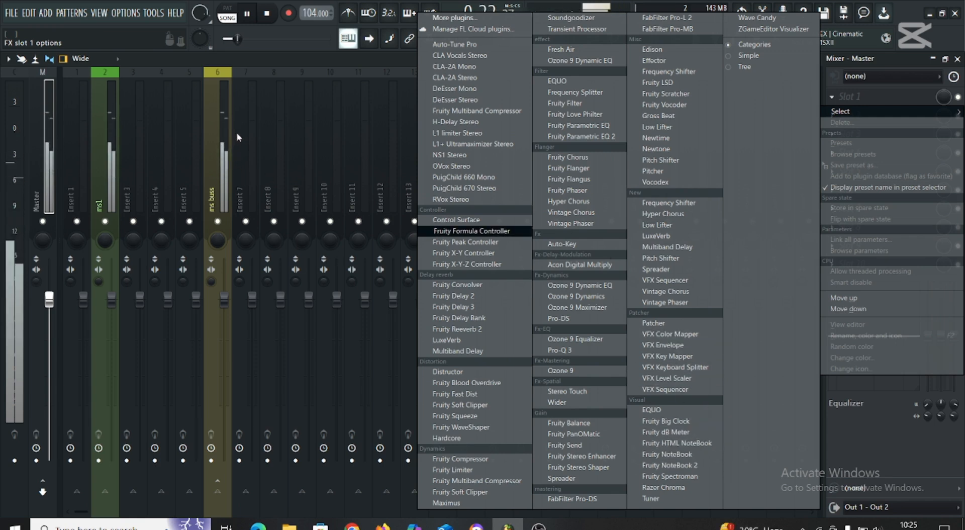
left_click(256, 131)
key("space")
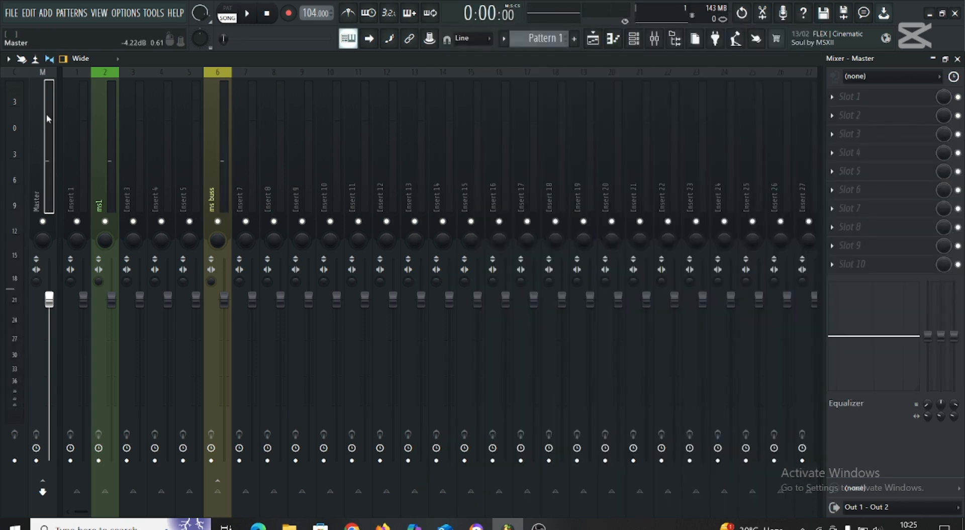
Load Wave Candy as a meter in slot 10 of the Master track, then make its display much taller and move it up.
left_click(873, 271)
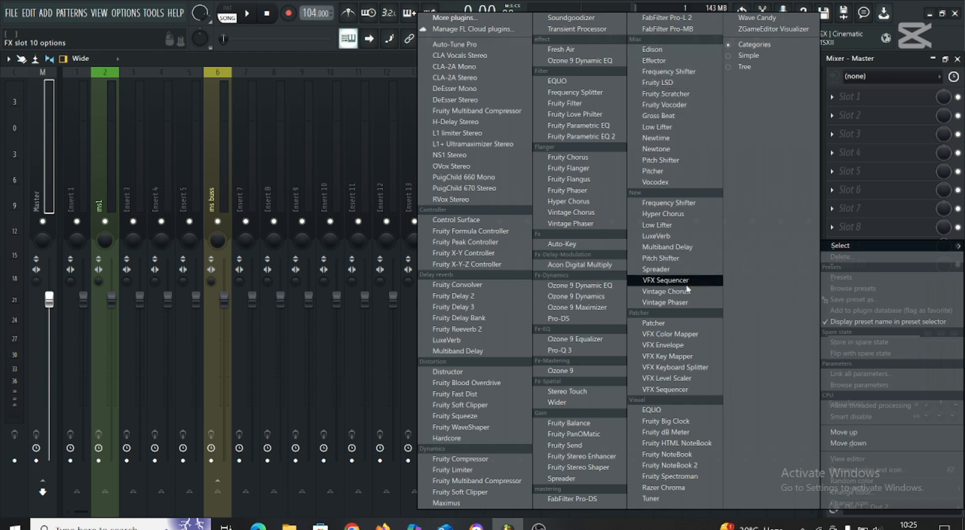
left_click(756, 18)
left_click(176, 344)
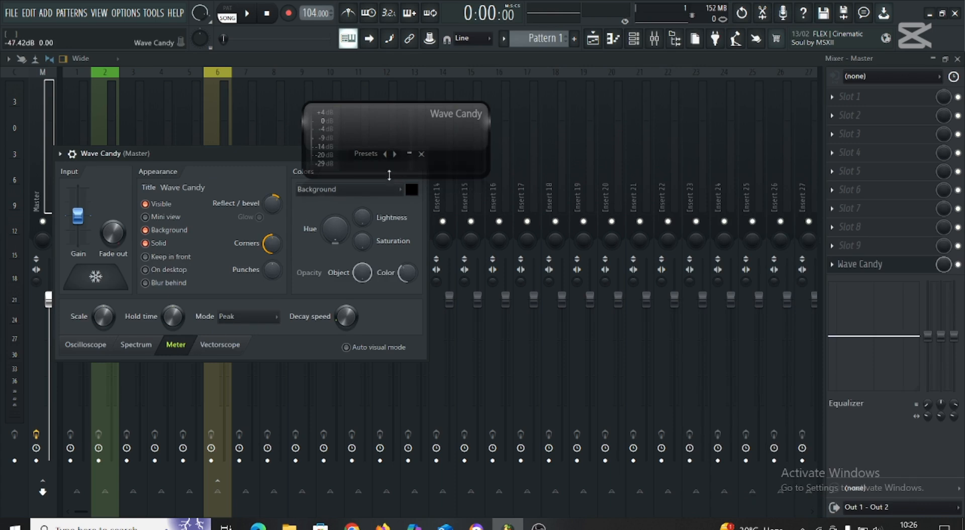
left_click_drag(389, 174, 403, 508)
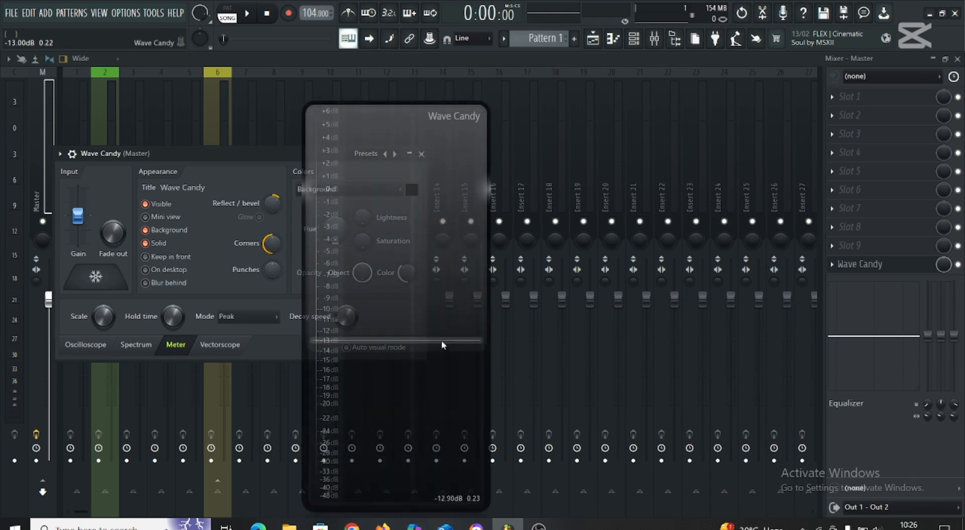
left_click_drag(378, 130, 401, 63)
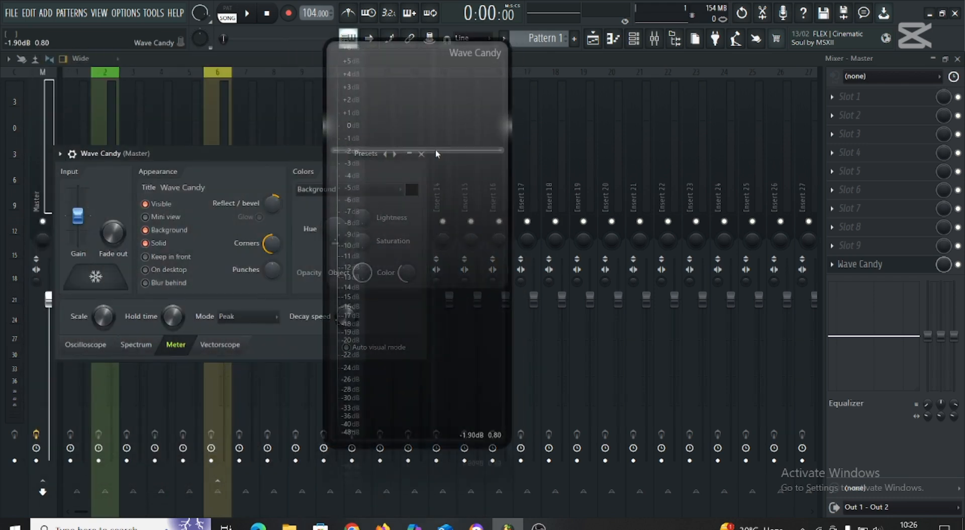
Move the Wave Candy settings aside and close them, then play the song to check the master level on the meter and stop it.
left_click_drag(278, 160, 786, 124)
left_click(930, 118)
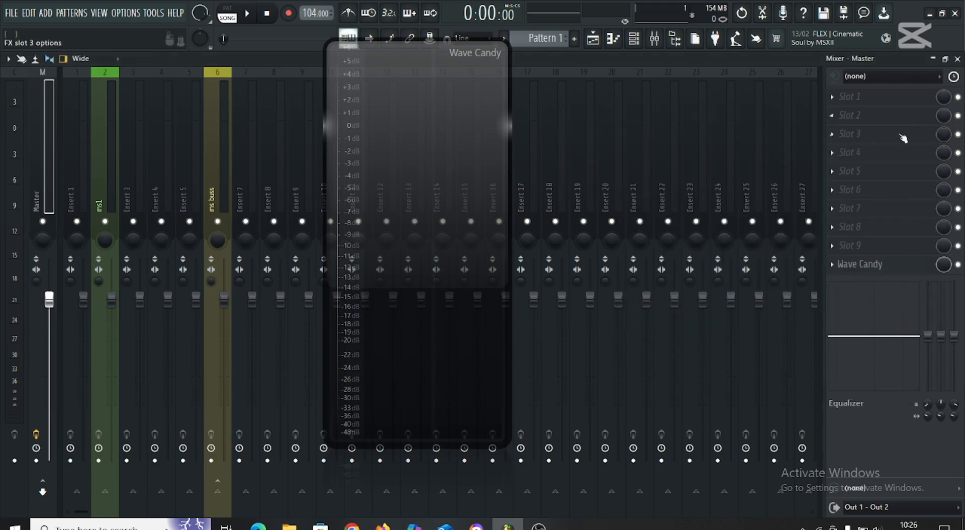
key("space")
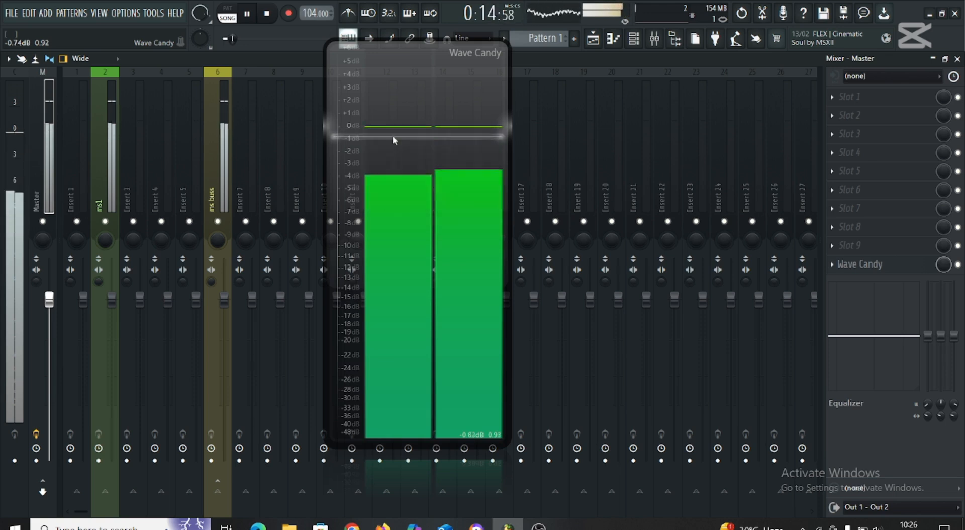
key("space")
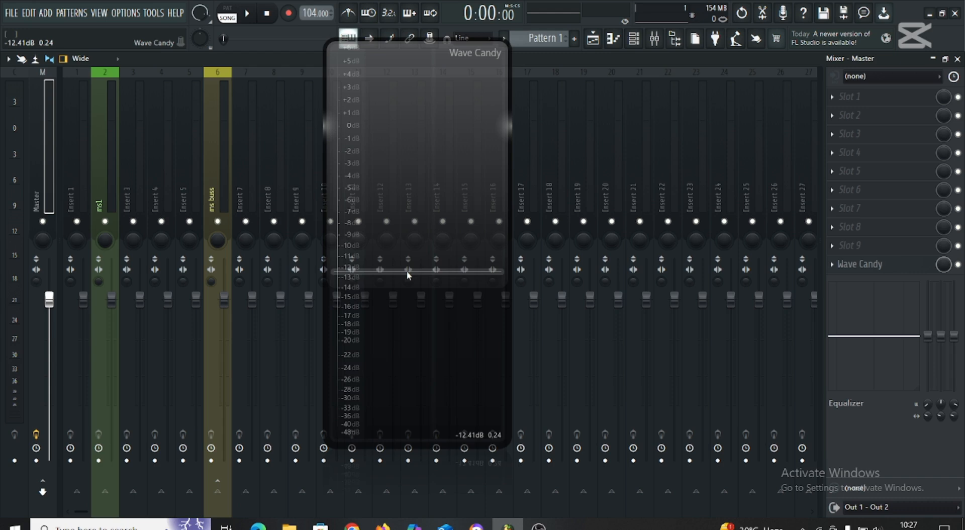
Load Ozone 9 in slot 1 of the ms buss mixer track.
left_click(227, 189)
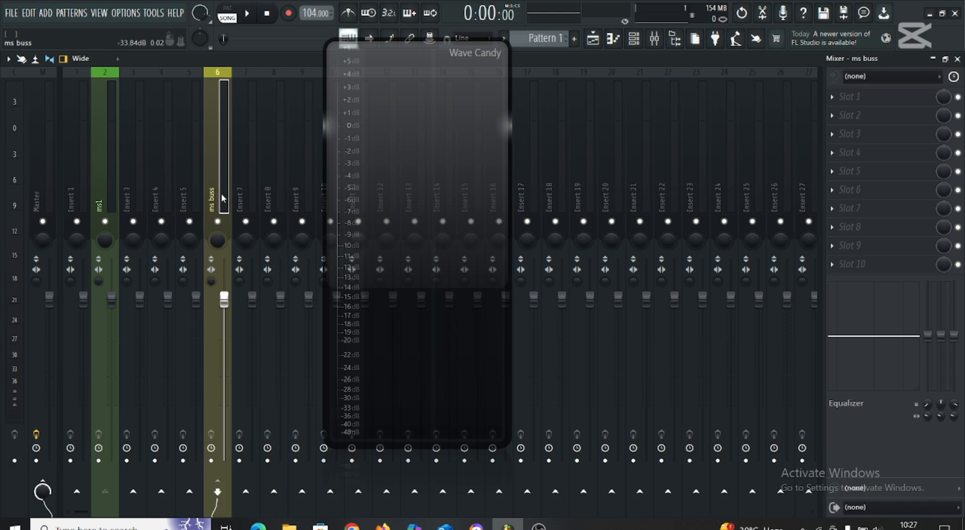
left_click(874, 98)
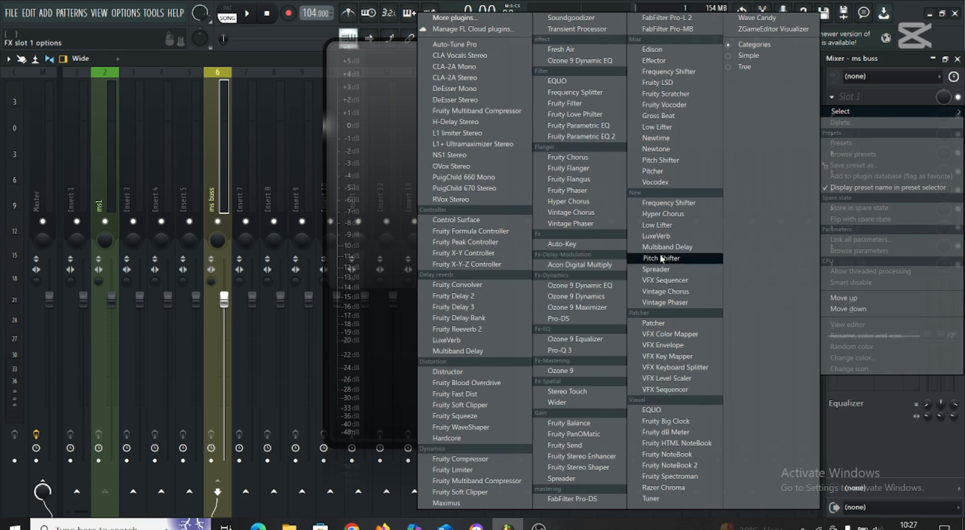
left_click(572, 375)
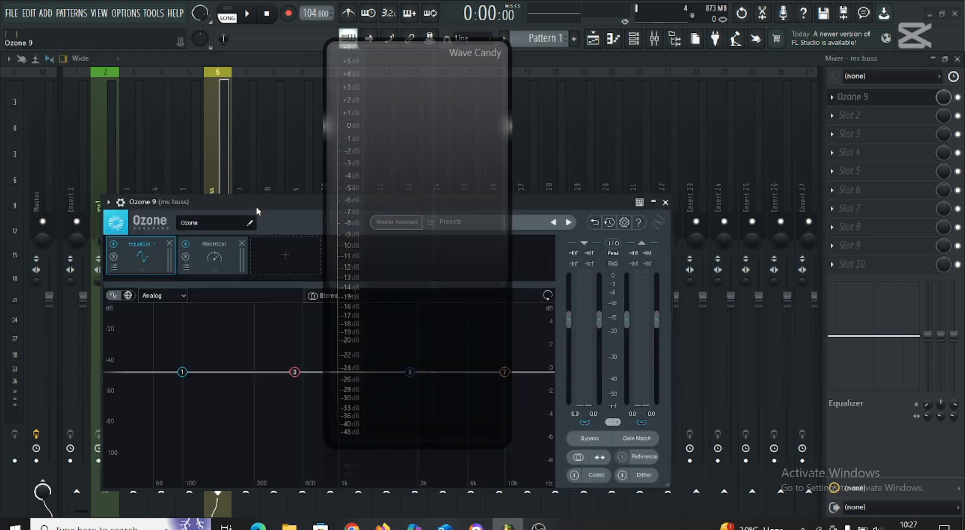
Arrange the Ozone 9 window and the Wave Candy meter side by side over the mixer.
left_click_drag(258, 211, 644, 82)
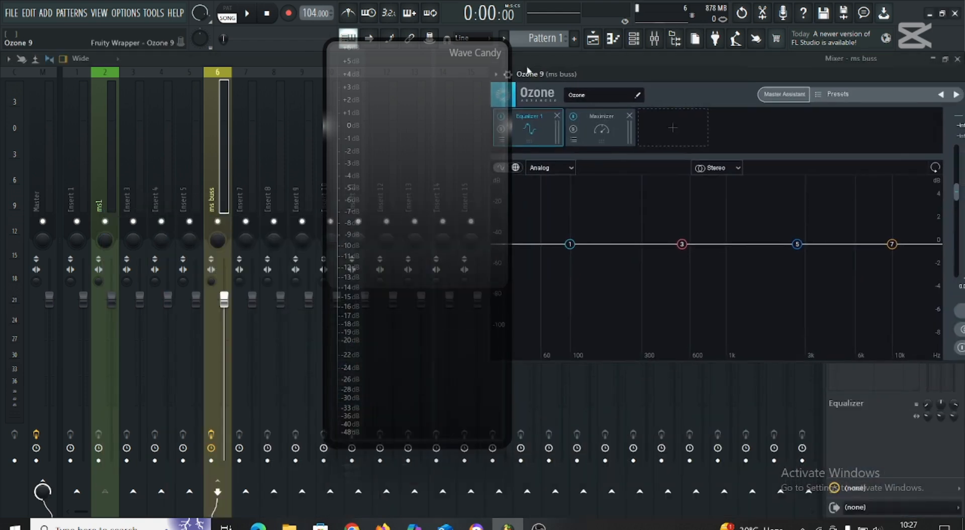
left_click_drag(339, 80, 225, 120)
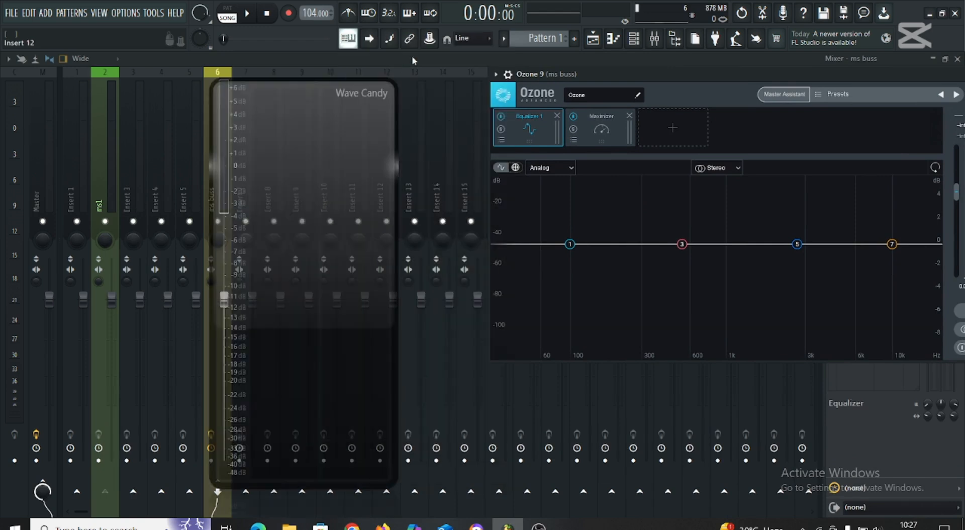
left_click_drag(713, 83, 586, 57)
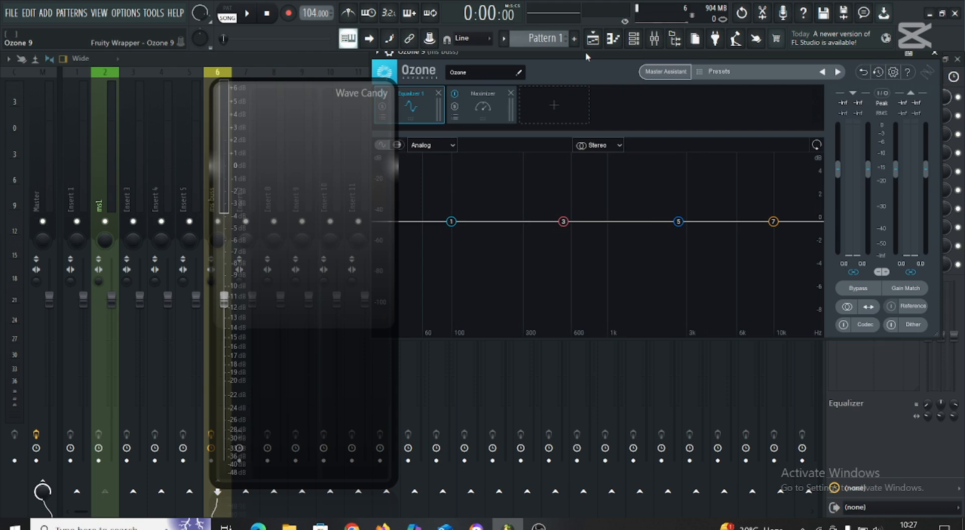
left_click_drag(585, 52, 618, 165)
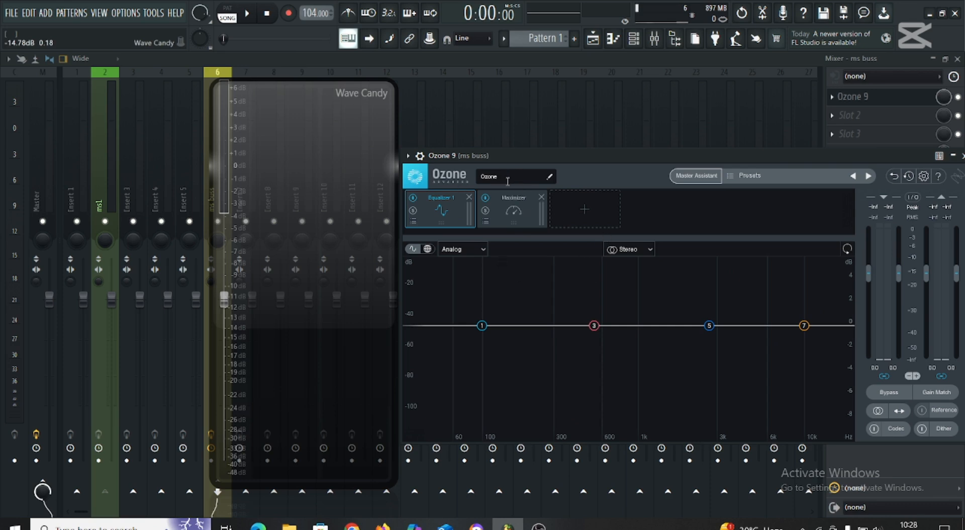
Load the Adaptive Dynamics preset from Ozone 9's All-Purpose Mastering presets.
double_click(529, 178)
left_click(786, 180)
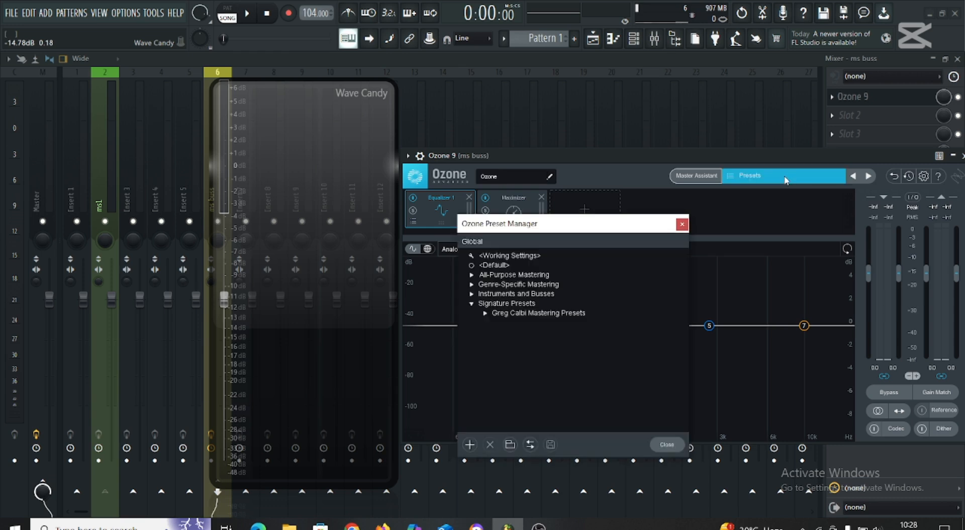
left_click(787, 180)
left_click(785, 180)
left_click(515, 277)
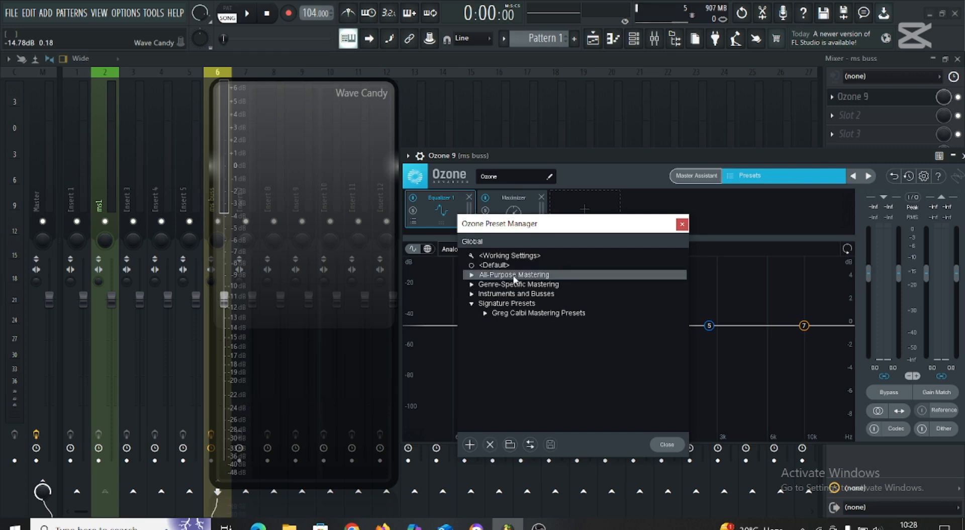
double_click(514, 278)
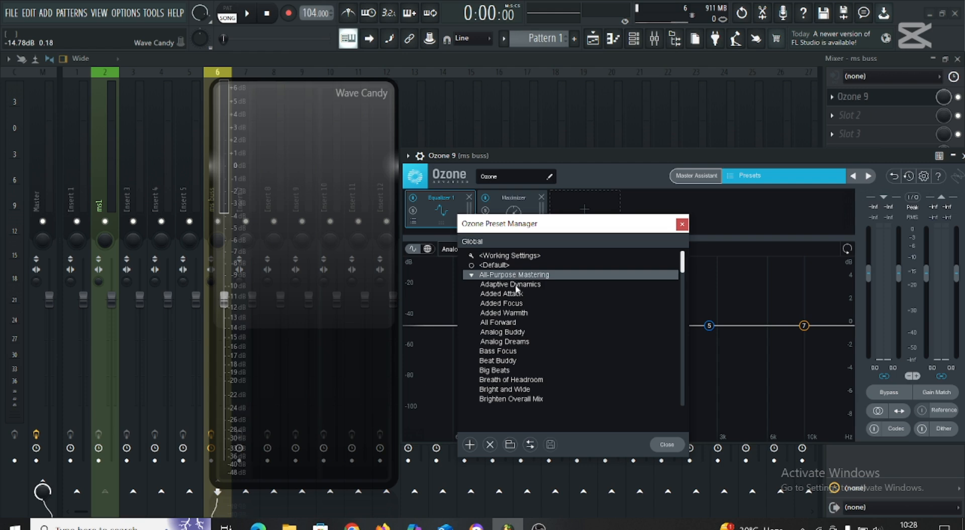
left_click(499, 285)
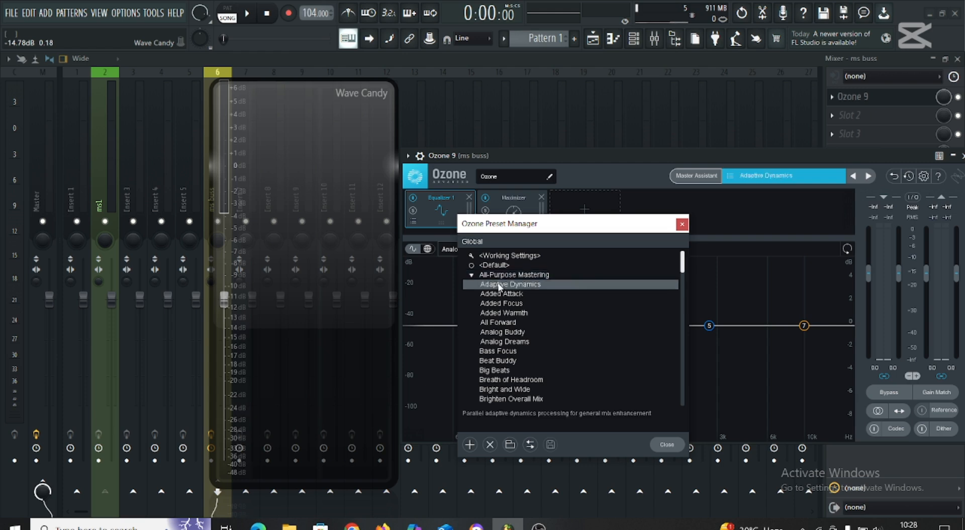
left_click(552, 285)
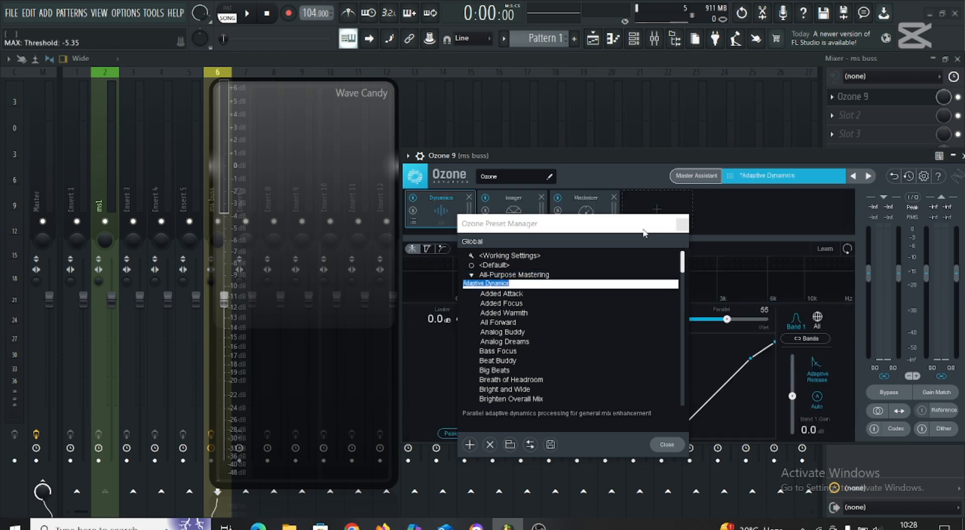
Move the preset manager clear of Ozone 9, then play the song to check the preset's effect on the Wave Candy meter and stop it.
left_click_drag(571, 224, 612, 438)
left_click_drag(630, 155, 619, 94)
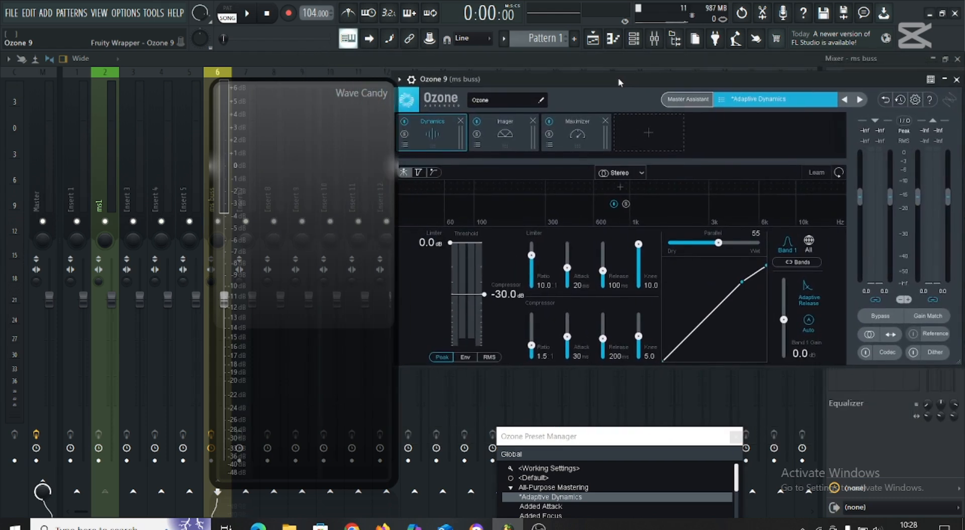
key("space")
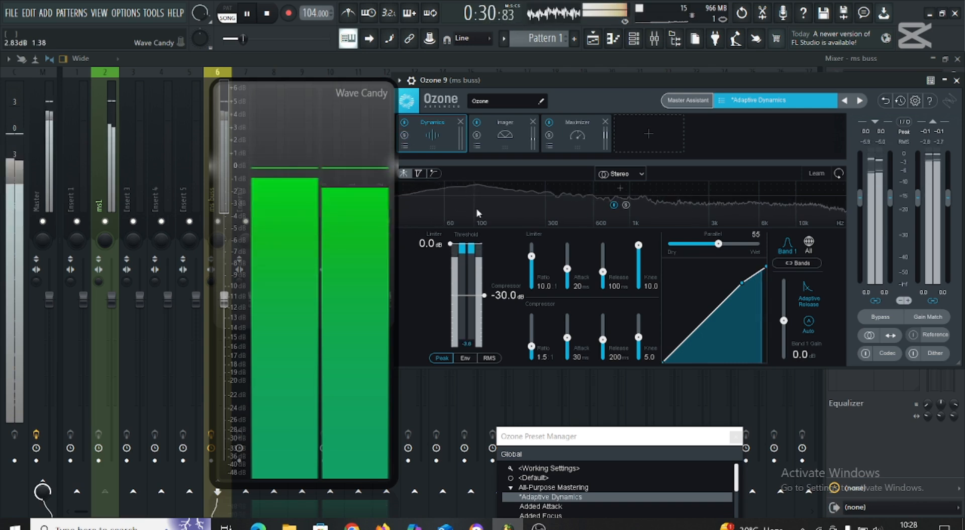
key("space")
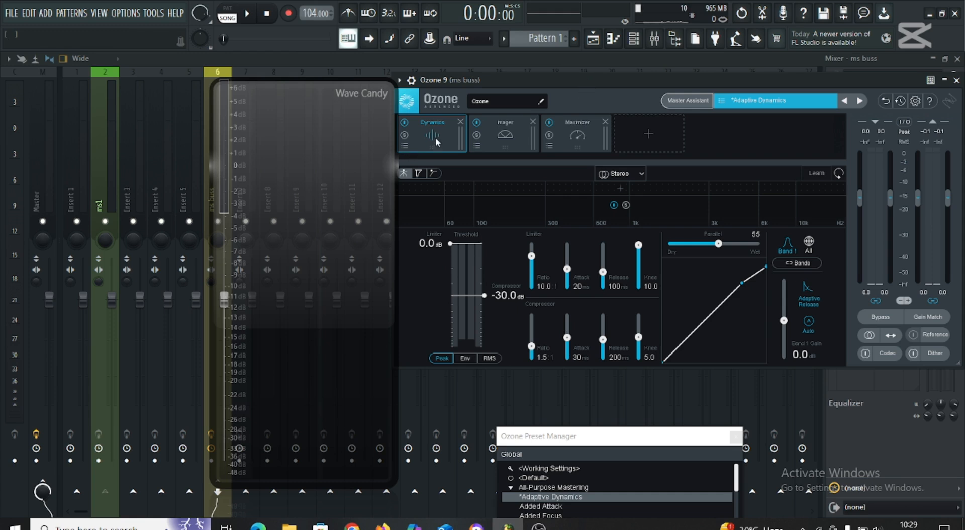
Set the Ozone 9 Maximizer's ceiling to -1.0 dB and play the song briefly to check the peaks on the meter.
left_click(579, 134)
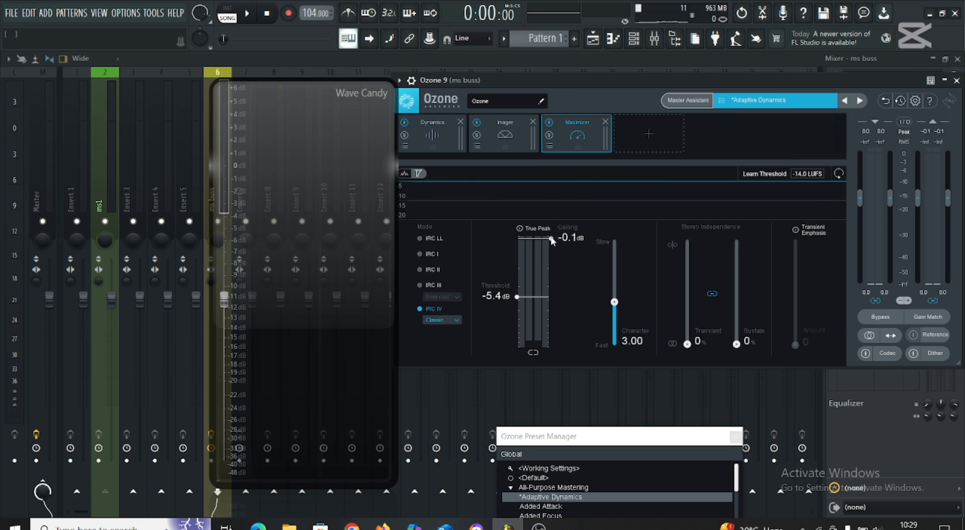
left_click_drag(551, 240, 557, 258)
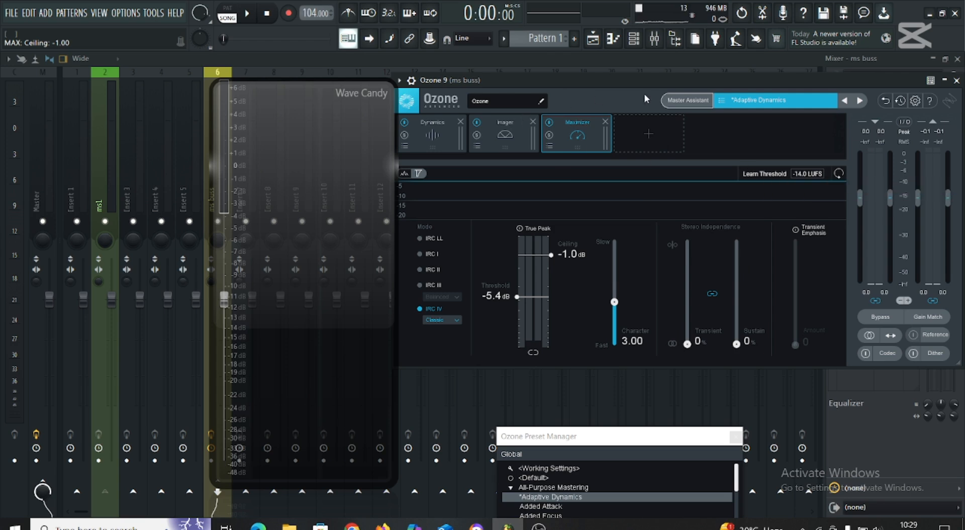
key("space")
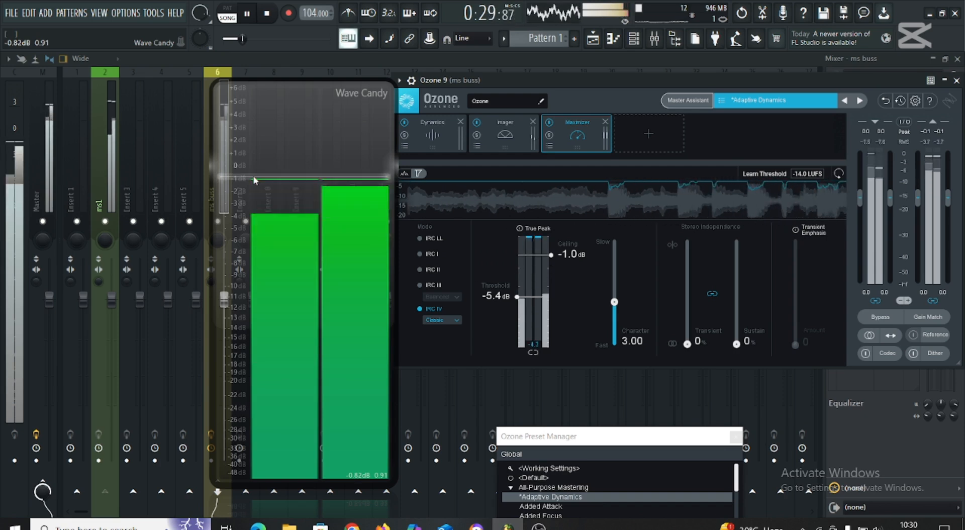
key("space")
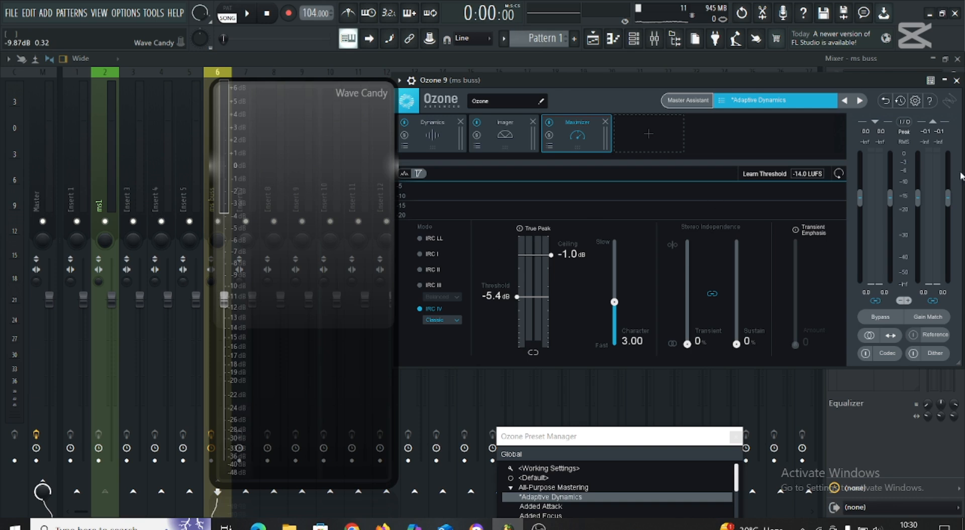
Close Ozone 9 and delete it from slot 1 of the ms buss track.
left_click_drag(688, 85, 555, 90)
left_click(823, 87)
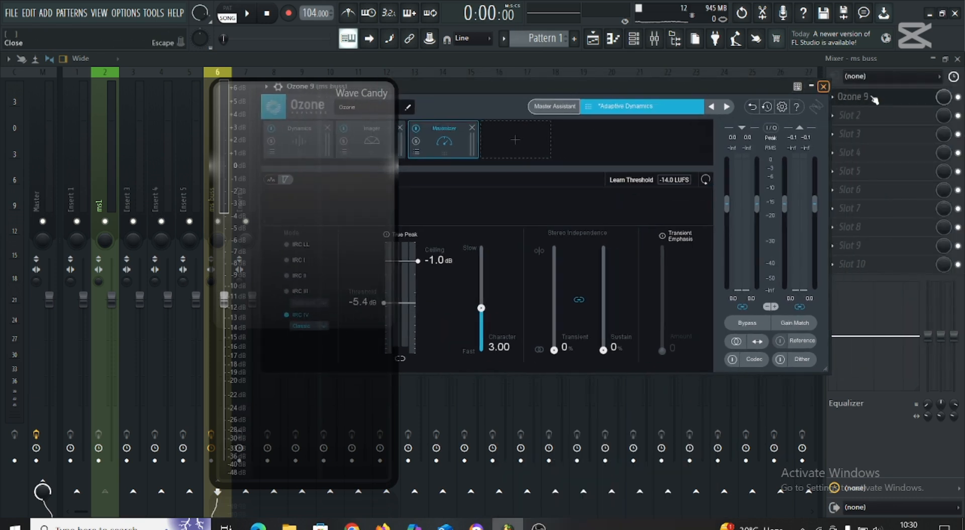
right_click(838, 103)
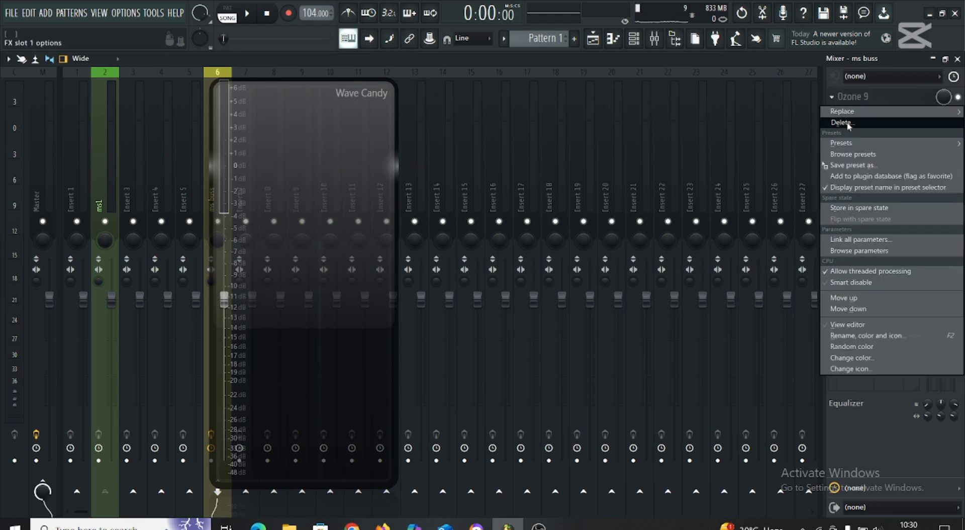
left_click(837, 123)
left_click(524, 306)
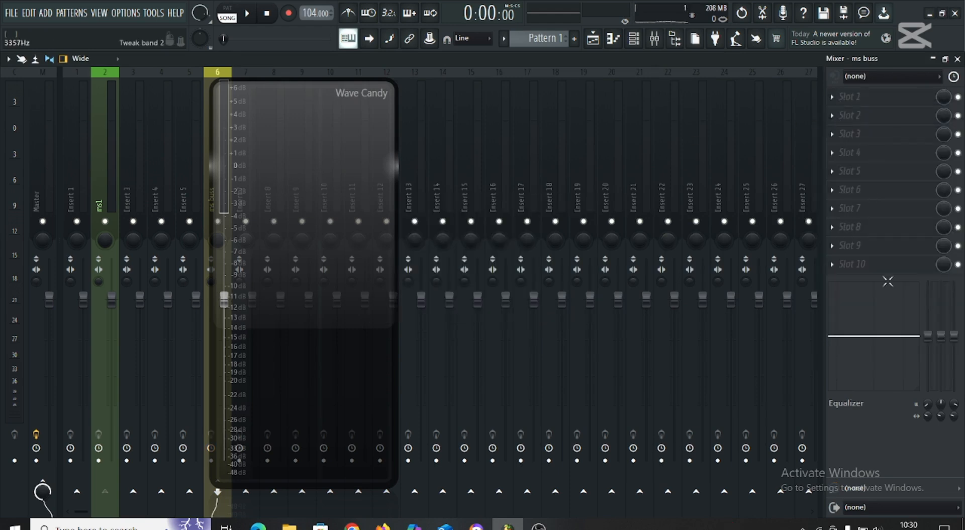
Load Ozone 9 Dynamic EQ in slot 1 of ms buss and place its window beside the Wave Candy meter.
left_click(872, 104)
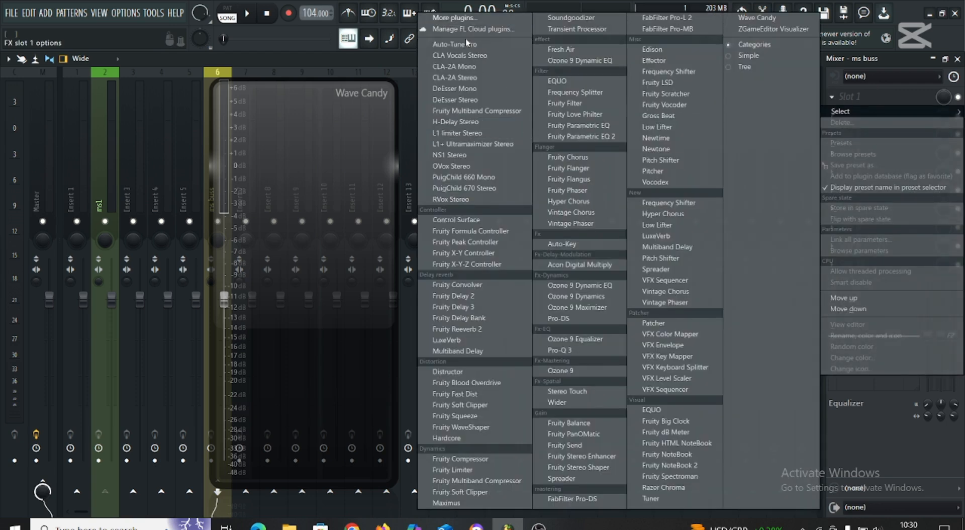
left_click(574, 287)
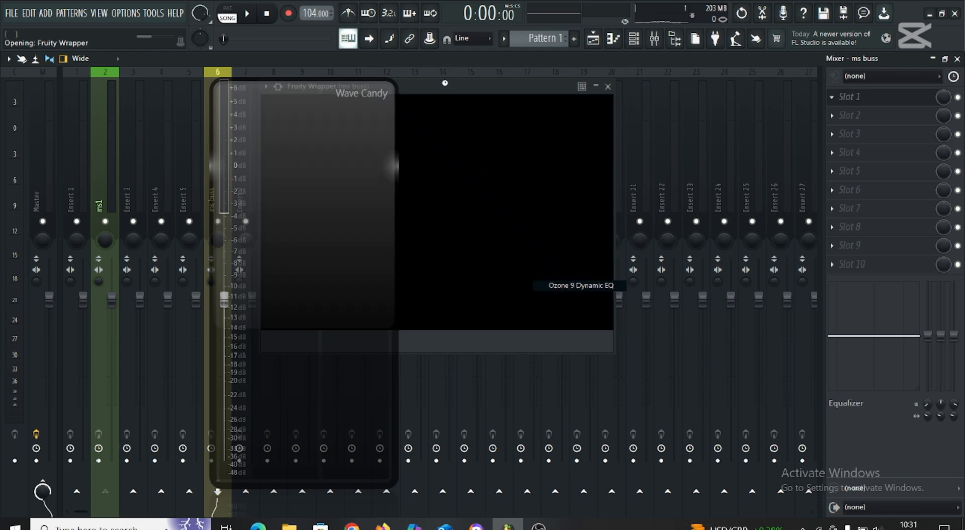
left_click_drag(448, 90, 570, 83)
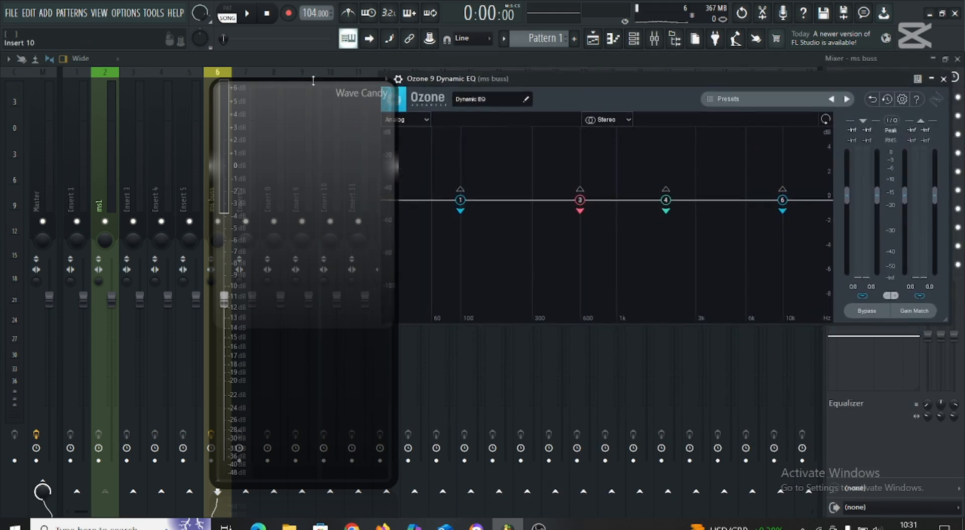
left_click_drag(304, 88, 143, 76)
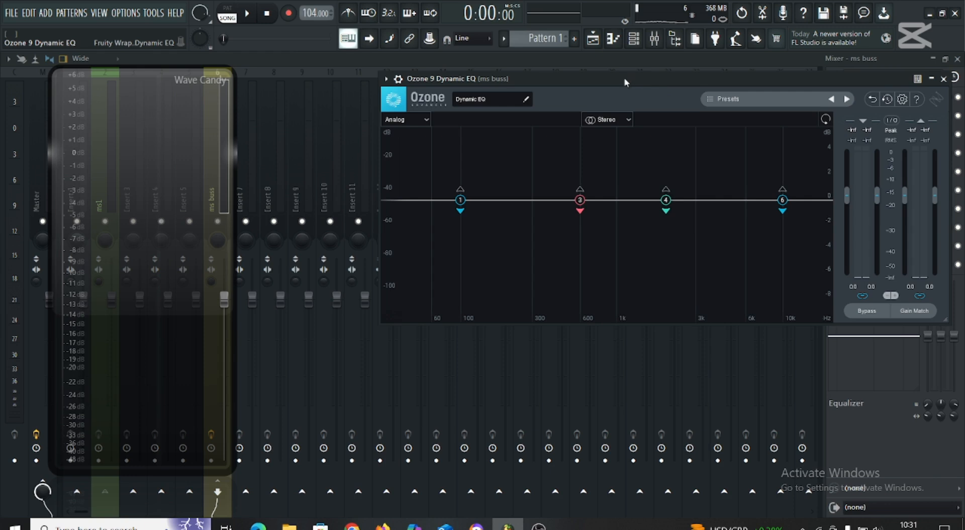
left_click_drag(625, 82, 471, 90)
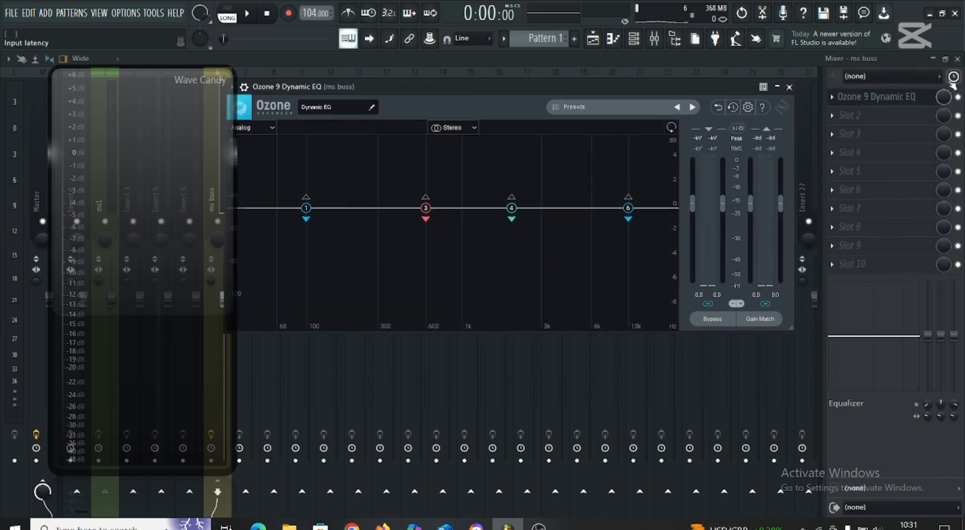
Reveal the playlist, play the song from bar 5, and bring the mixer back over the arrangement.
left_click(932, 59)
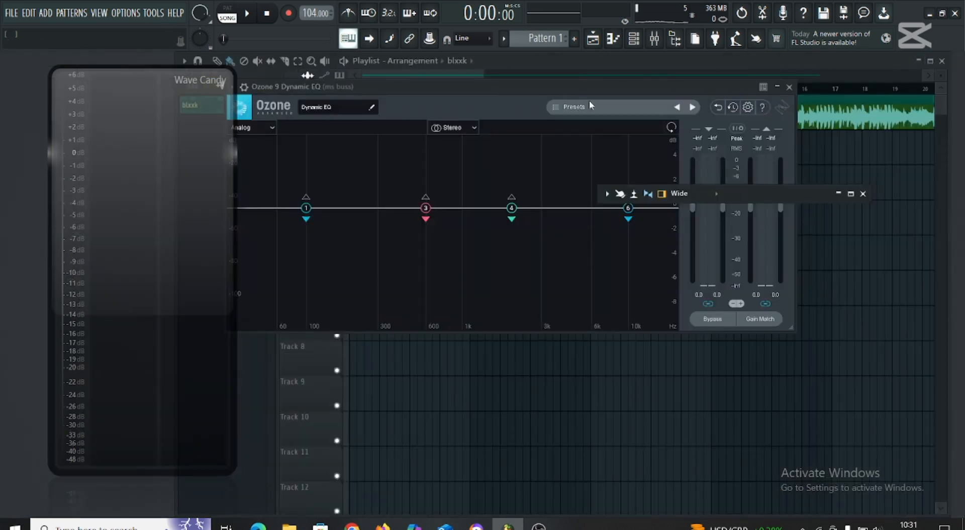
left_click_drag(591, 89, 628, 214)
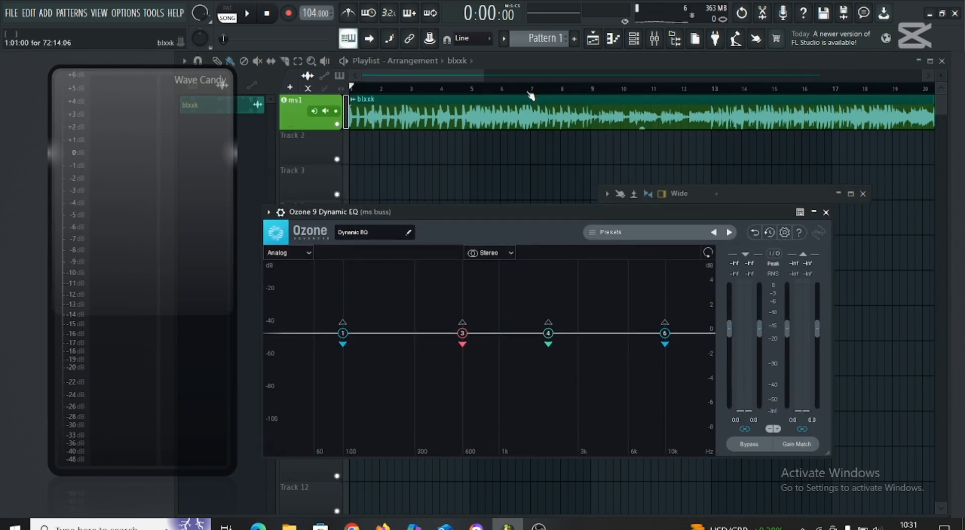
left_click(474, 91)
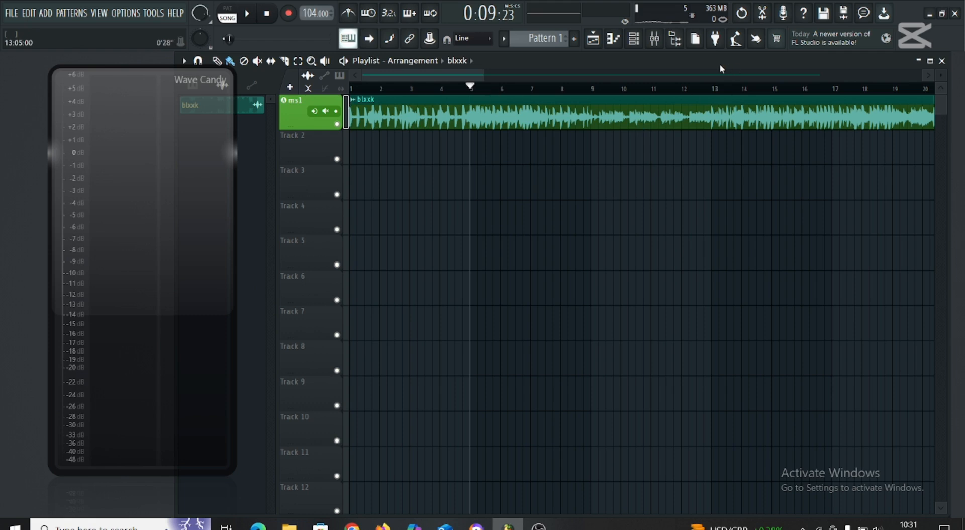
key("space")
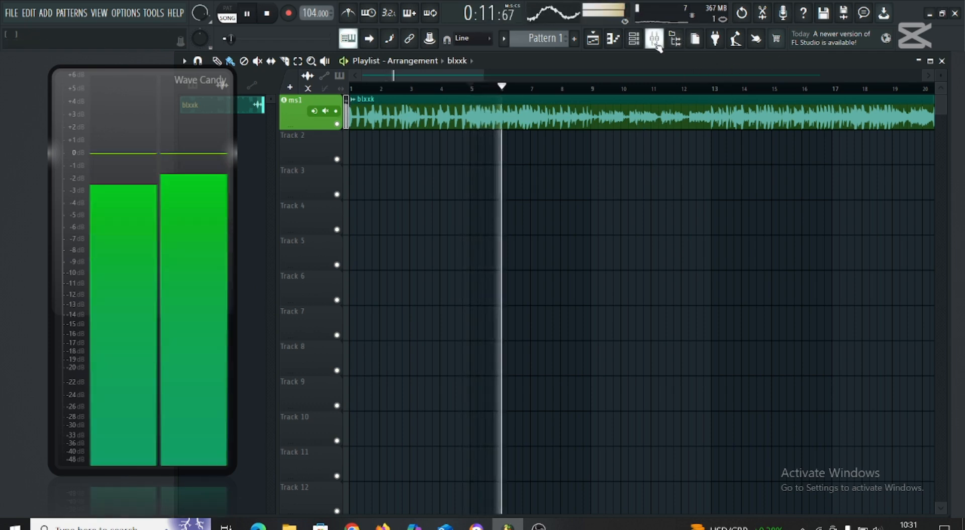
left_click(655, 41)
left_click(838, 194)
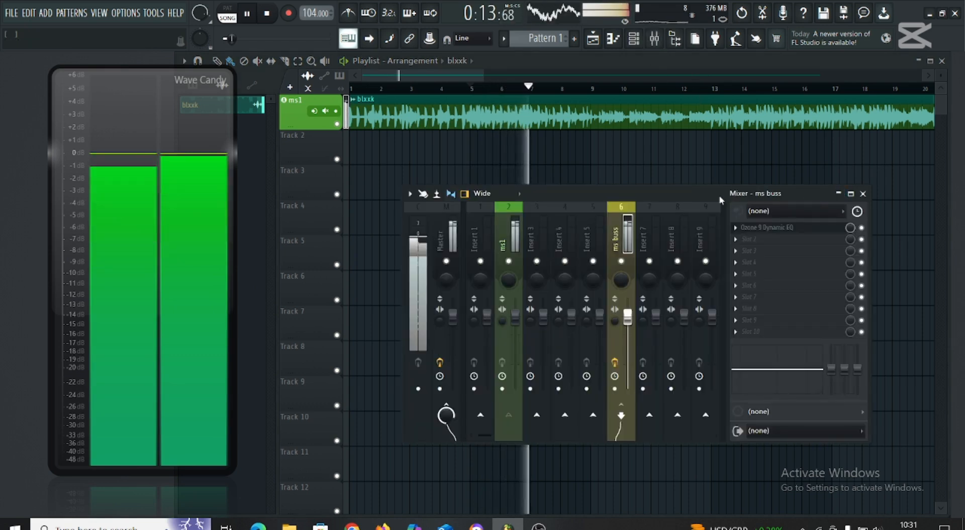
Move the mixer up, open Ozone 9 Dynamic EQ from slot 1 of ms buss, place it over the mixer, and stop playback.
left_click_drag(643, 198, 598, 109)
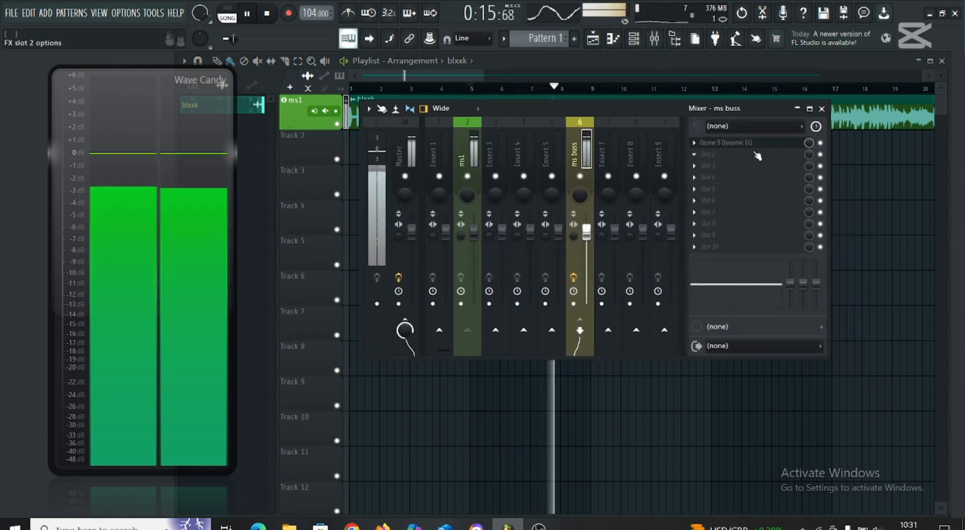
left_click(744, 142)
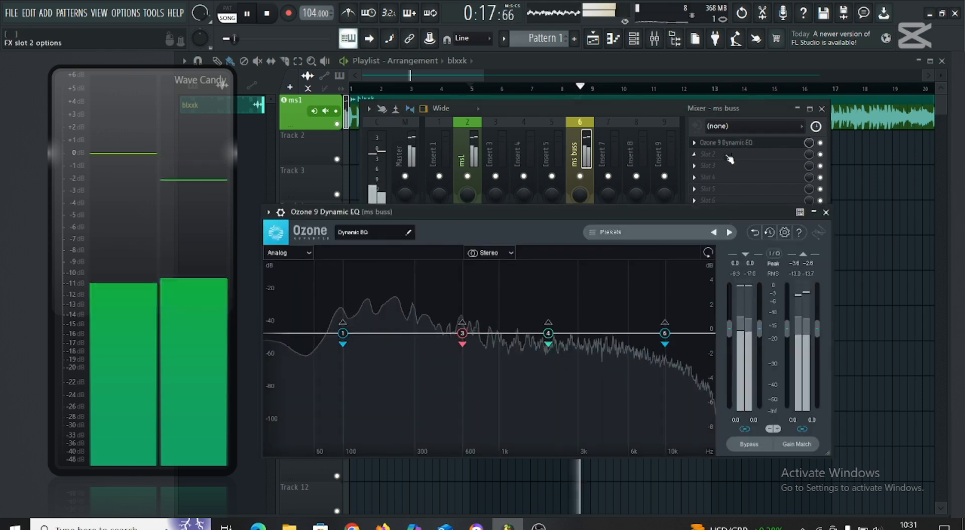
left_click_drag(503, 225, 504, 153)
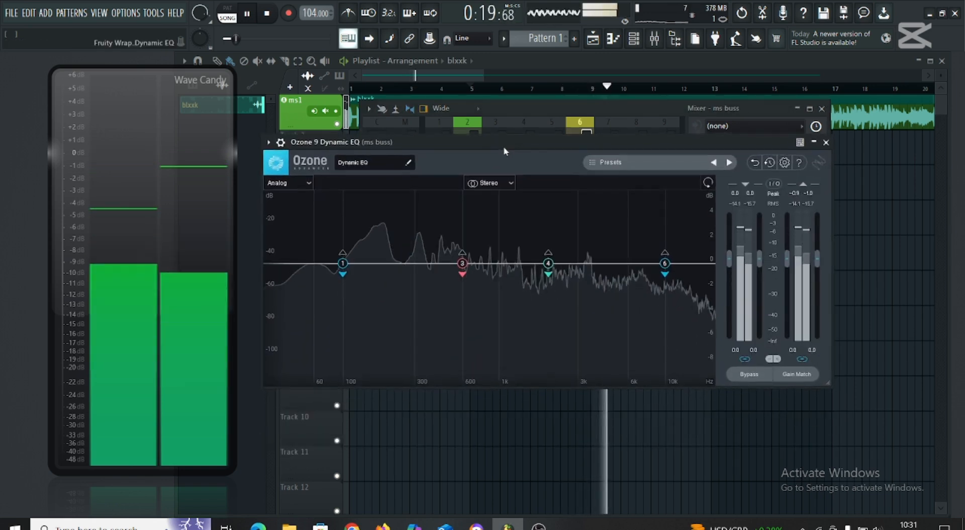
key("space")
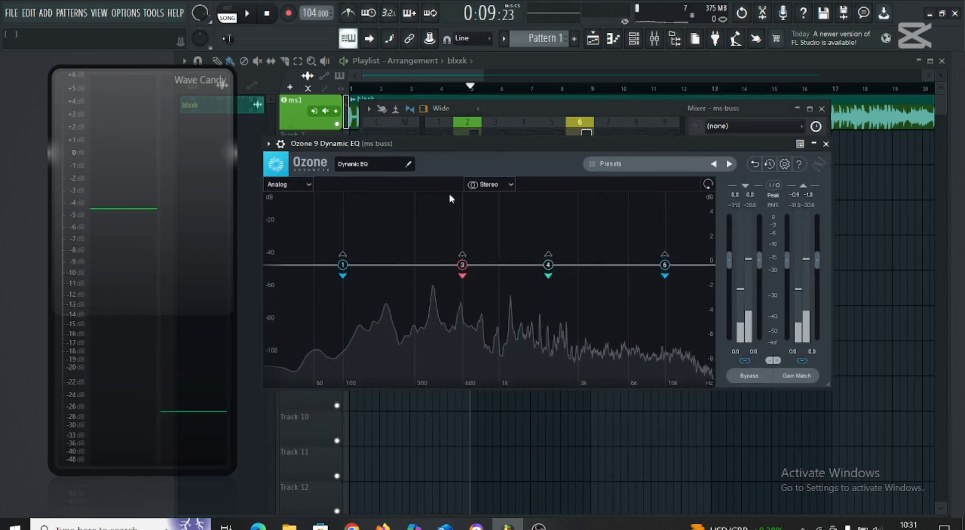
Solo the Dynamic EQ's Baxandall Bass band 1 and set it to 149 Hz with 0.6 dB gain while the song plays.
left_click(343, 267)
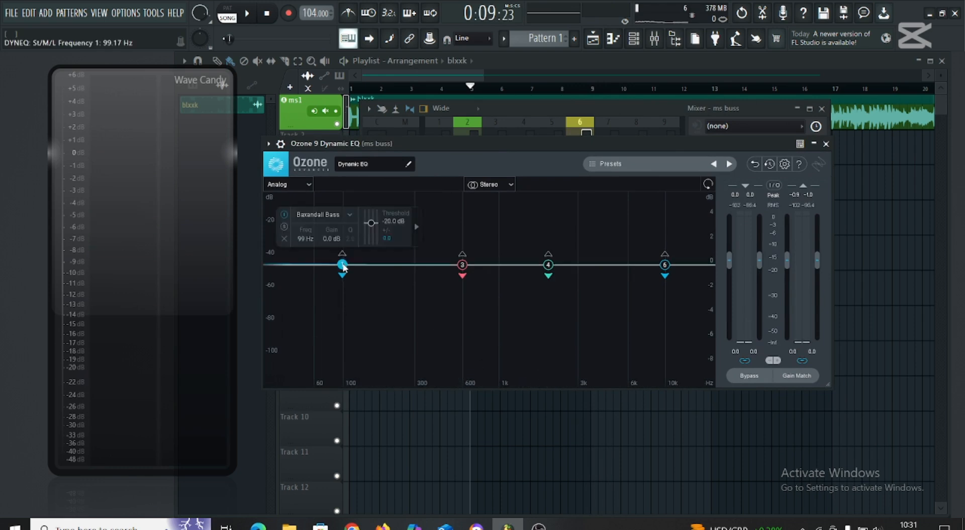
left_click(284, 226)
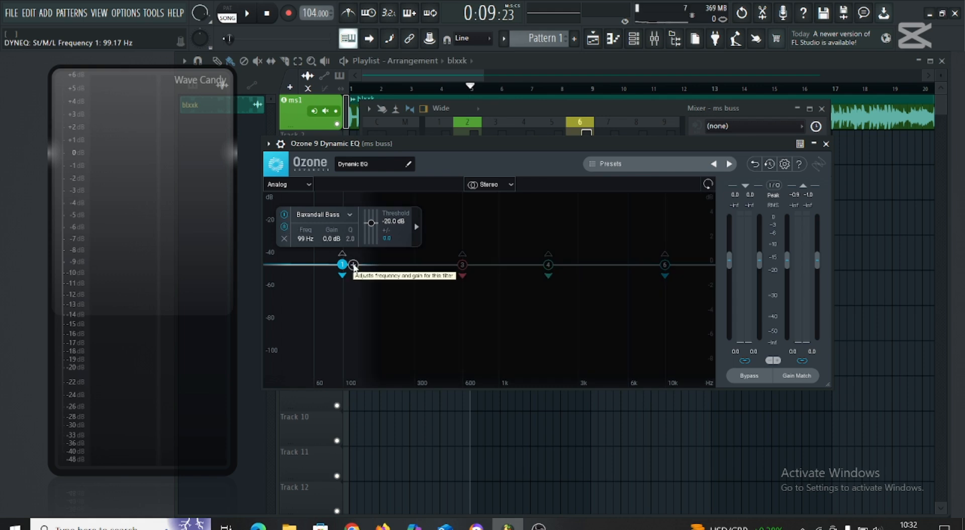
key("space")
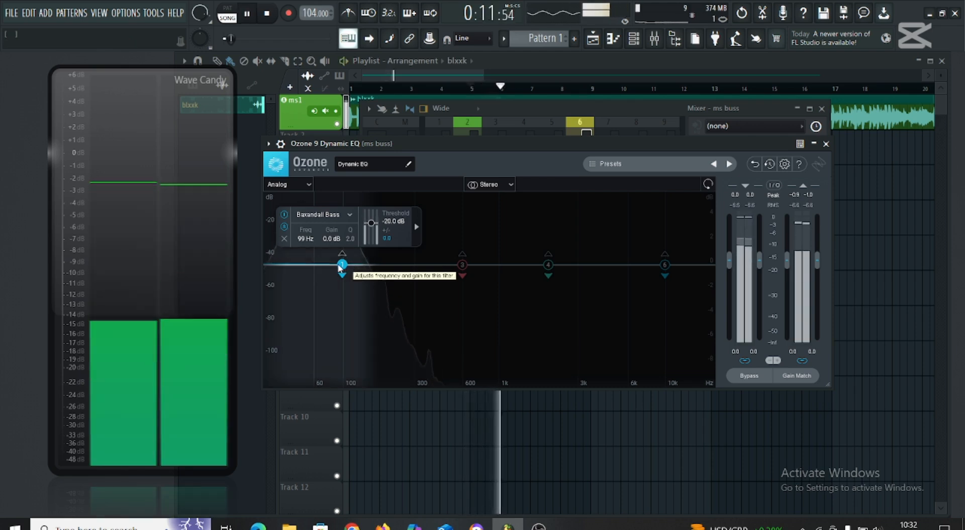
left_click_drag(340, 266, 365, 261)
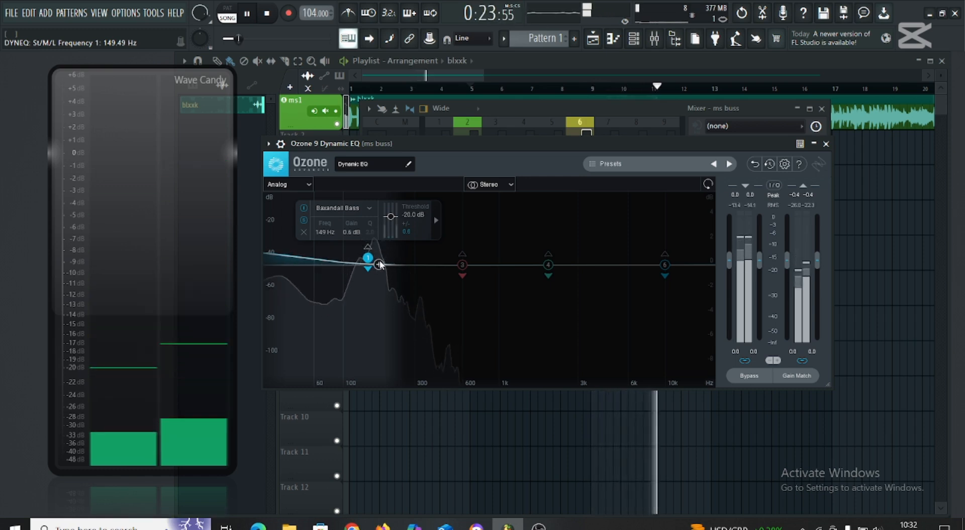
key("space")
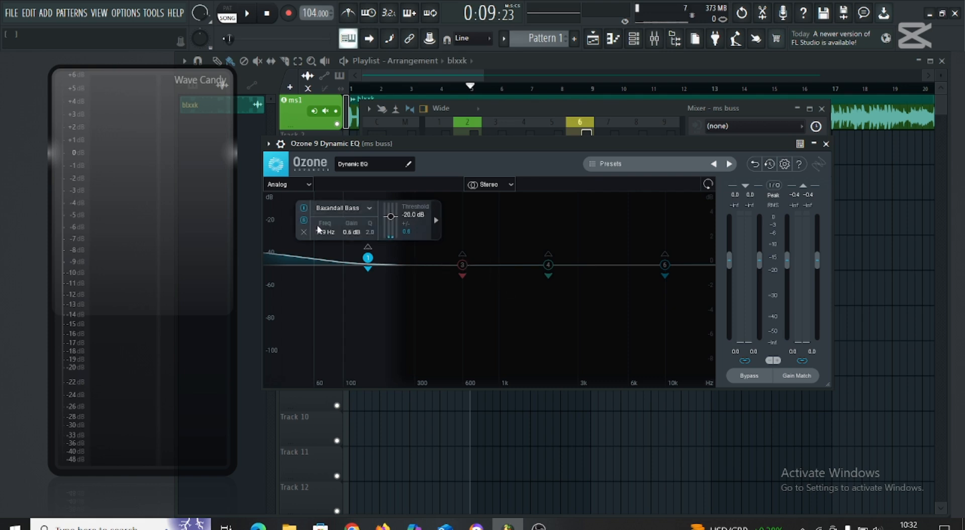
Solo EQ band 3 during playback, set it to 567 Hz, -1.4 dB gain and Q 4.9, and turn the solo off.
left_click(464, 267)
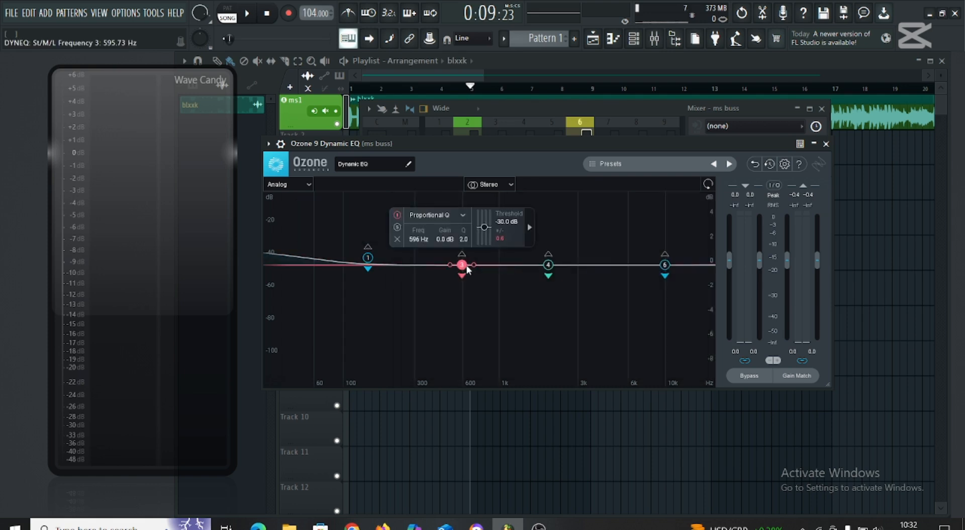
left_click(397, 227)
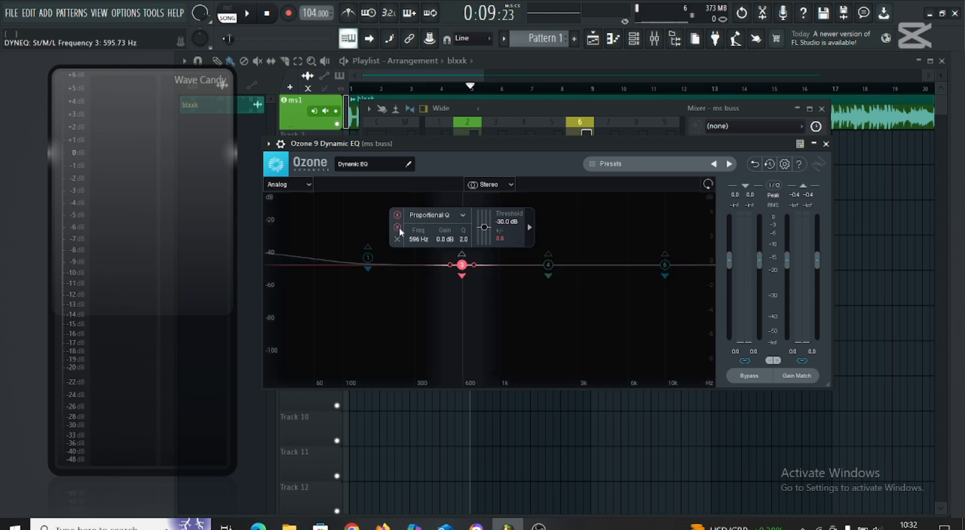
key("space")
mouse_move(464, 274)
left_mouse_down()
mouse_move(441, 269)
mouse_move(453, 269)
mouse_move(454, 283)
left_mouse_up()
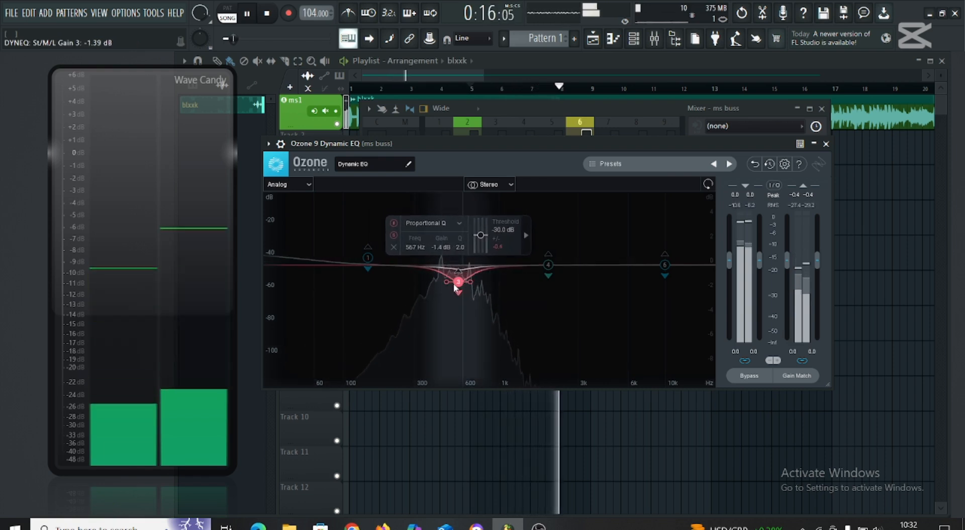
scroll(454, 282, "up", 8)
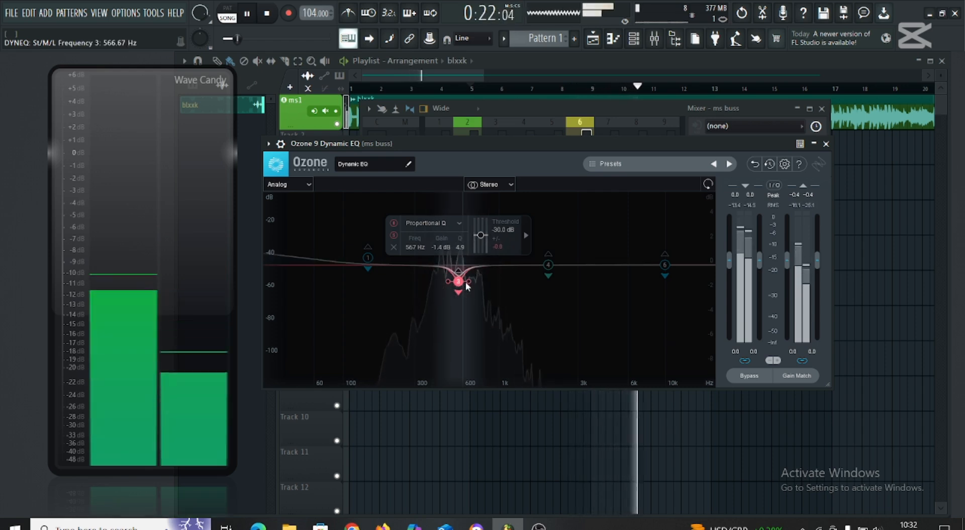
left_click(393, 235)
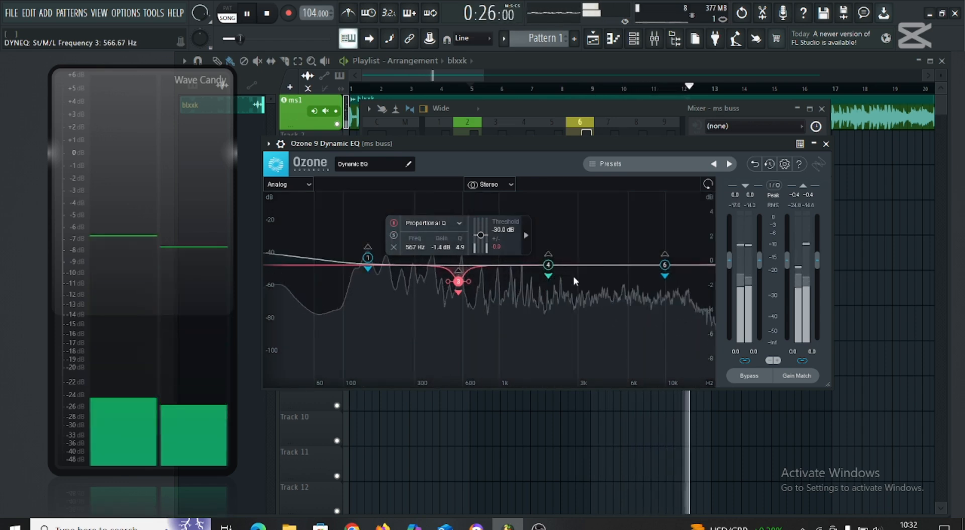
key("space")
Solo EQ band 4 during playback, set it to 2755 Hz, -0.8 dB gain and Q 5.9, and end the solo.
left_click(548, 265)
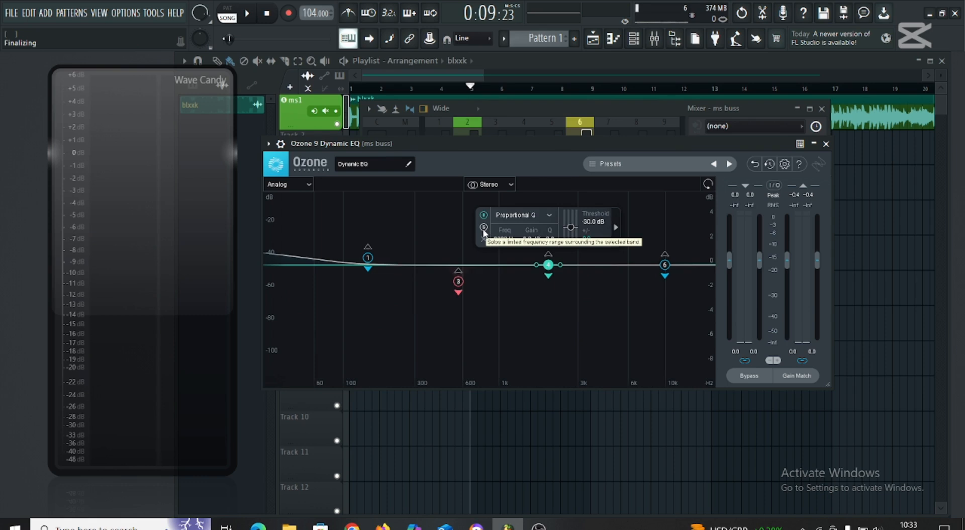
left_click(483, 229)
key("space")
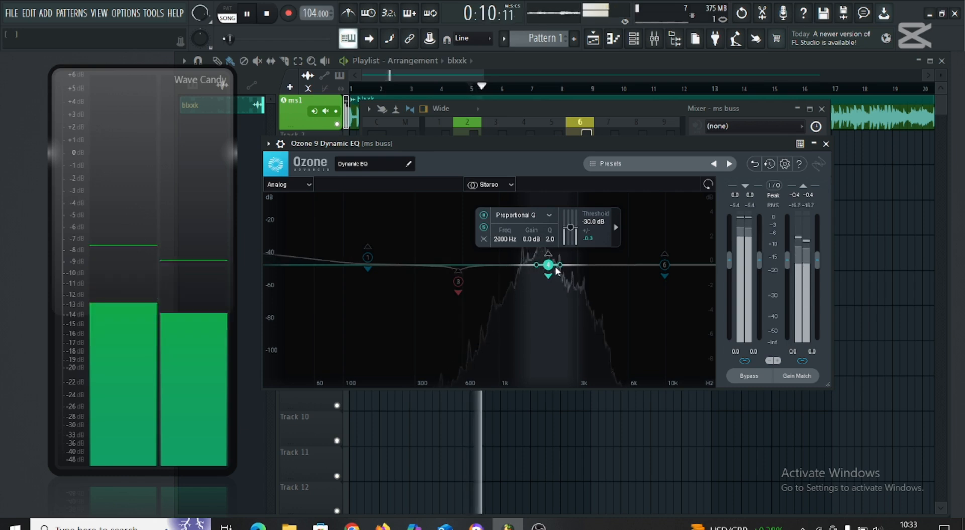
left_click_drag(550, 270, 530, 266)
left_click_drag(535, 267, 575, 279)
scroll(589, 281, "up", 4)
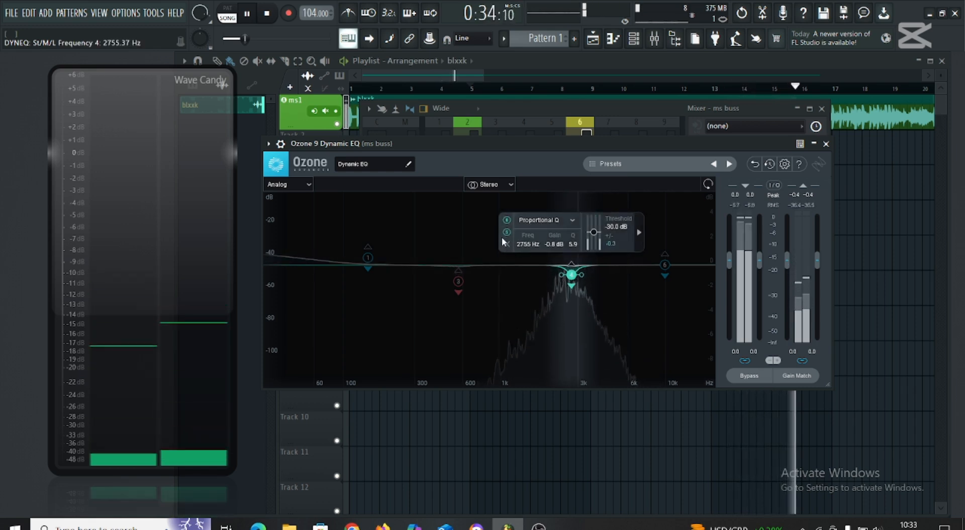
key("space")
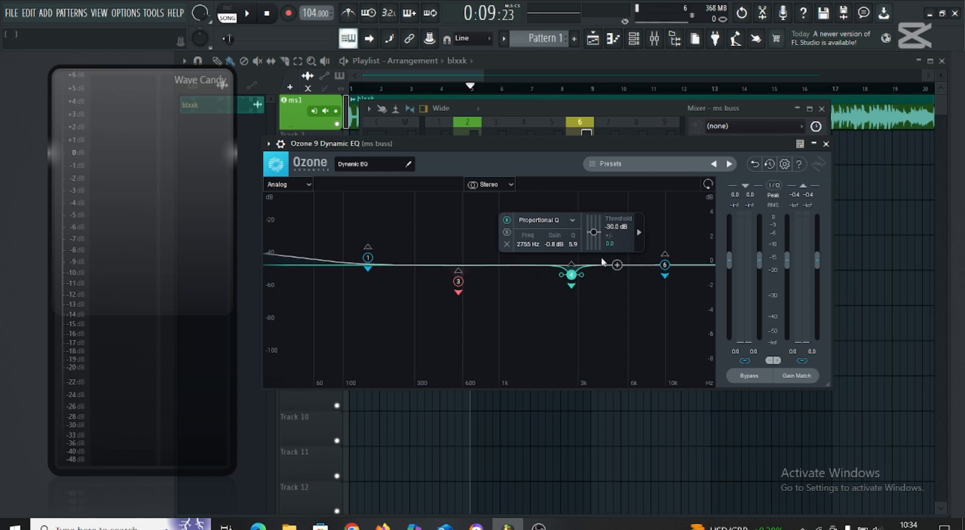
Play the song from bar 5 through the adjusted EQ, close the EQ window, and stop after checking the meter.
key("space")
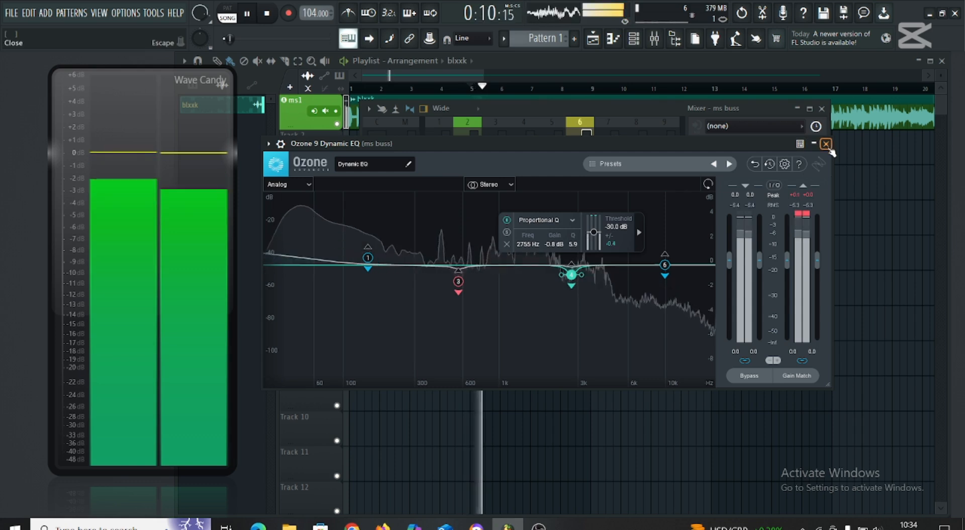
left_click(826, 144)
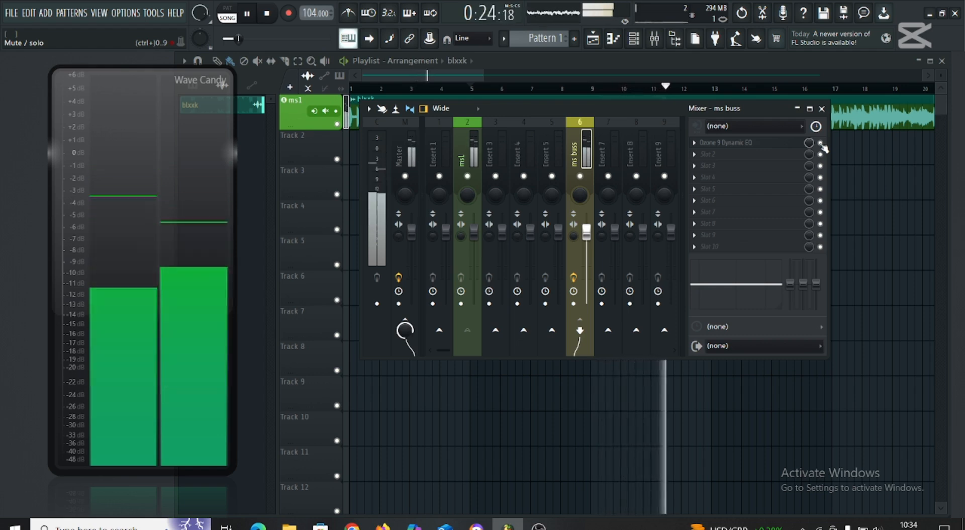
key("space")
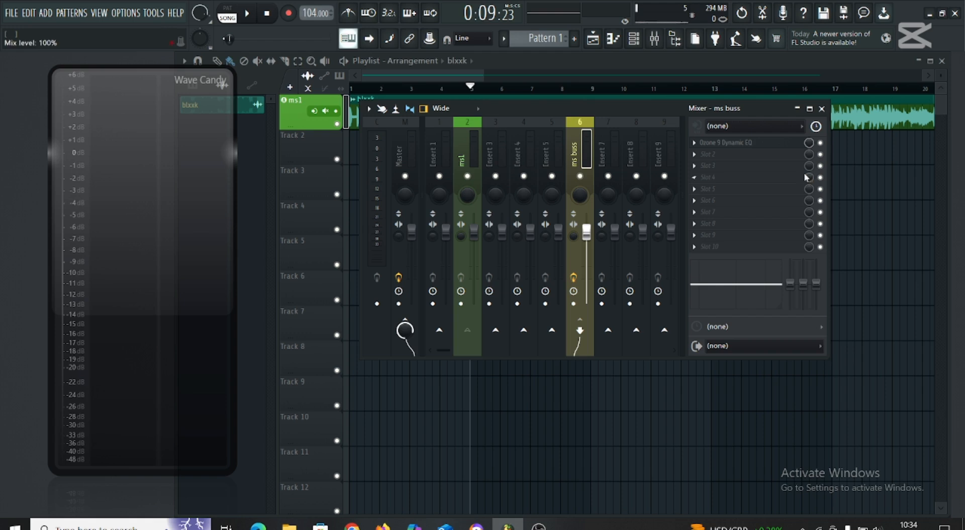
Load Fruity Limiter in slot 2 of ms buss, start playback, and move its window clear of the Wave Candy meter.
left_click(725, 158)
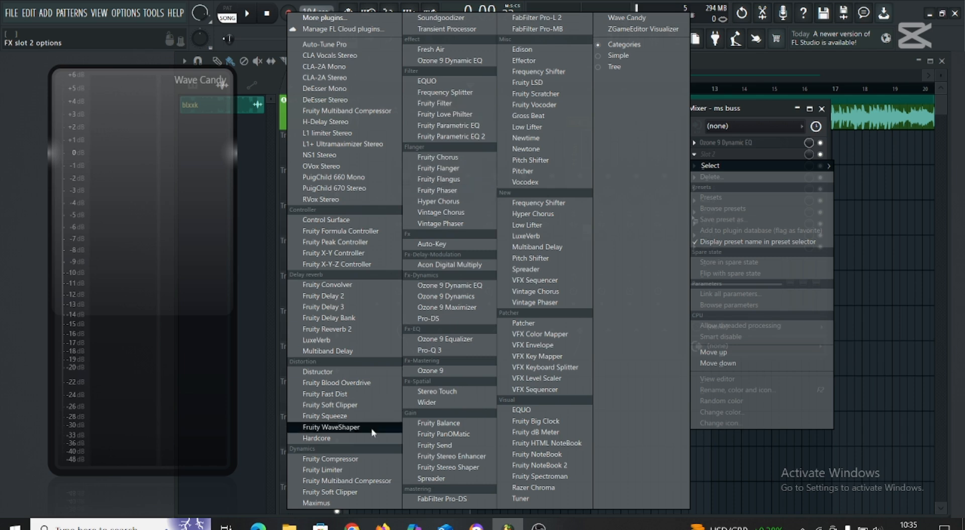
left_click(322, 470)
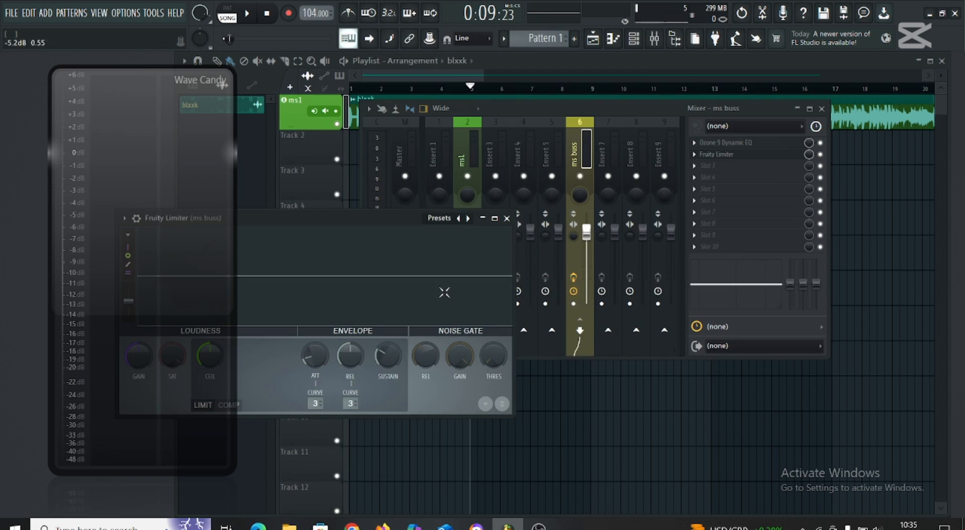
key("space")
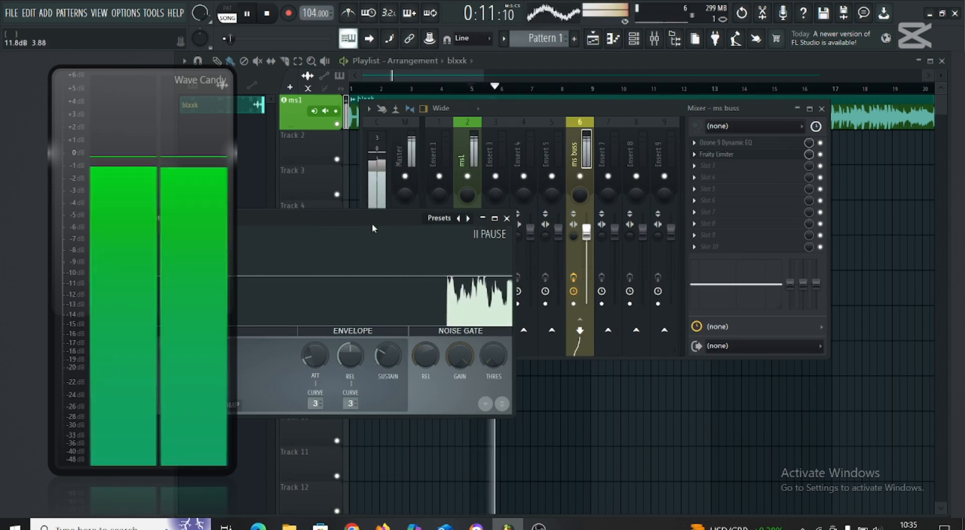
left_click_drag(300, 221, 590, 179)
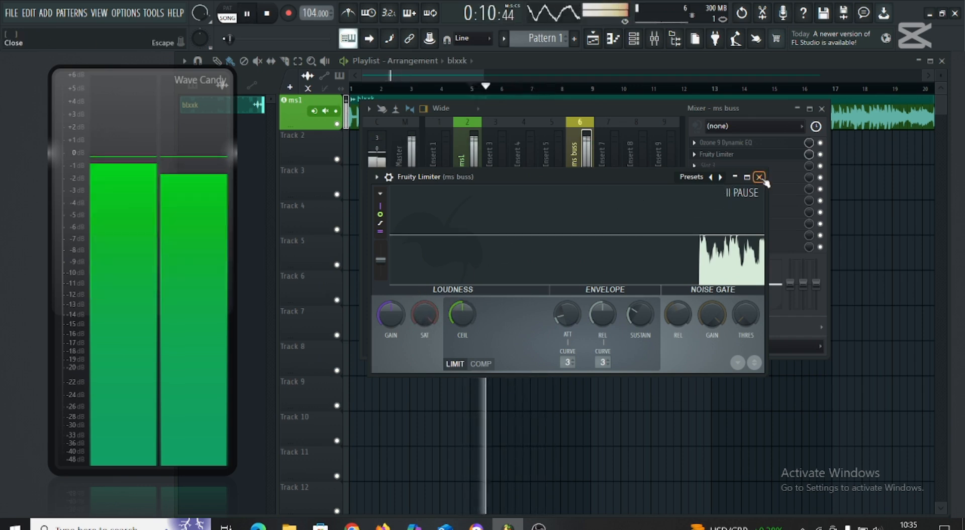
Delete Fruity Limiter from slot 2 of the ms buss track.
left_click(759, 177)
left_click(706, 155)
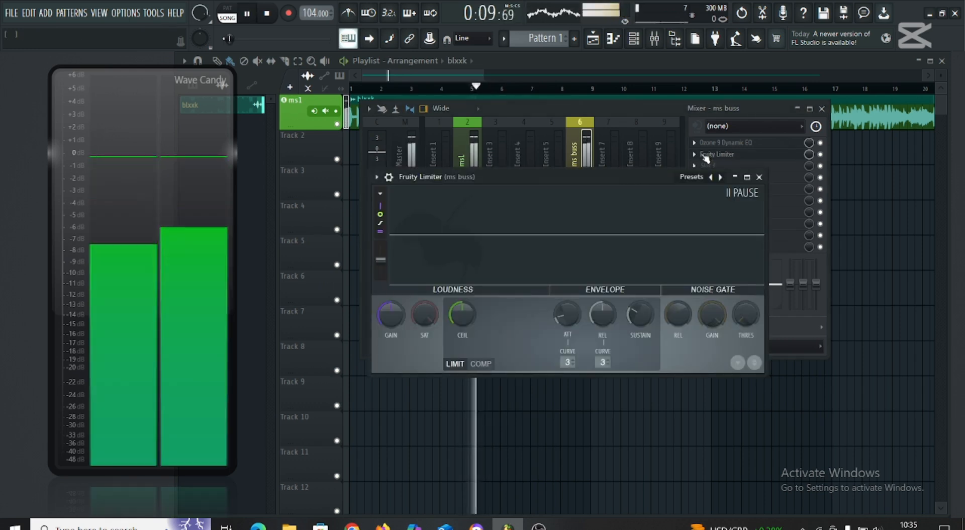
right_click(704, 160)
mouse_move(706, 157)
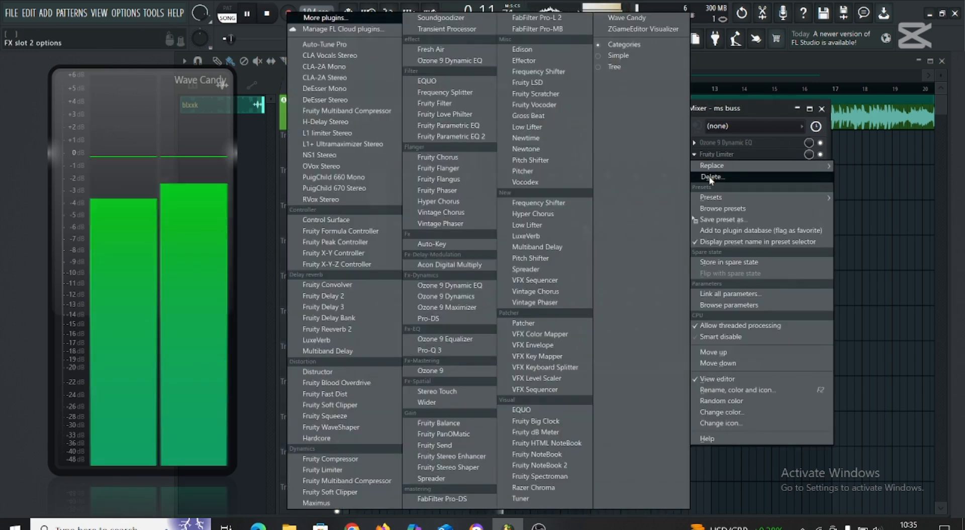
left_click(669, 232)
left_click(524, 306)
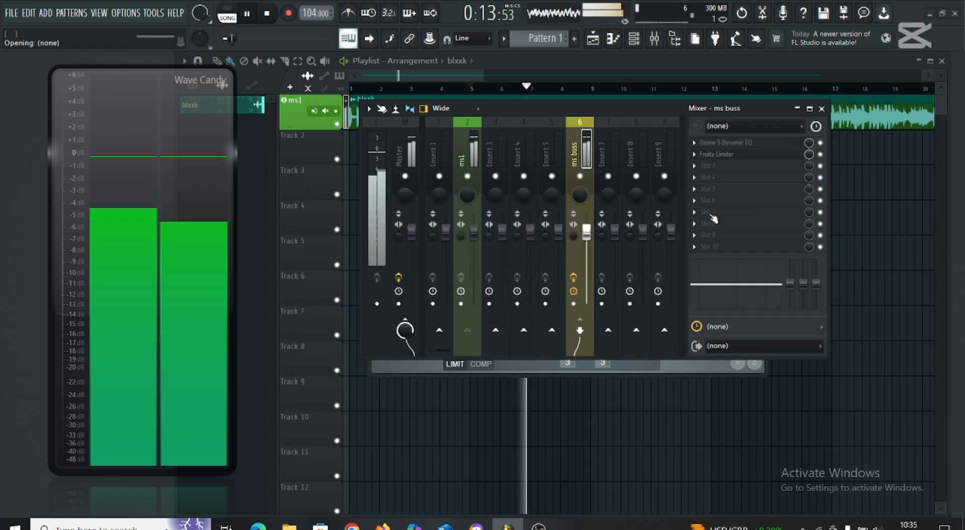
Load a fresh Fruity Limiter in slot 2 of ms buss, switch it to COMP mode, and stop playback.
left_click(710, 154)
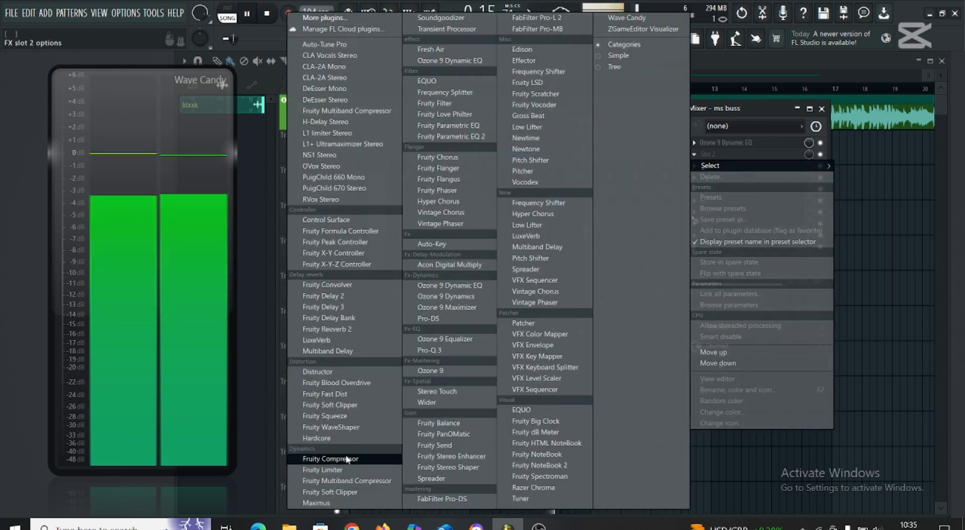
left_click(323, 469)
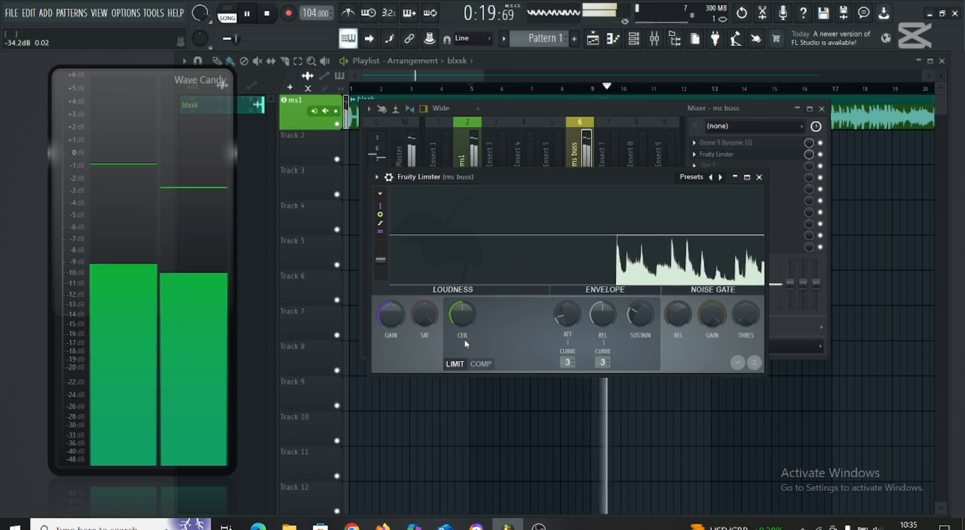
left_click(481, 364)
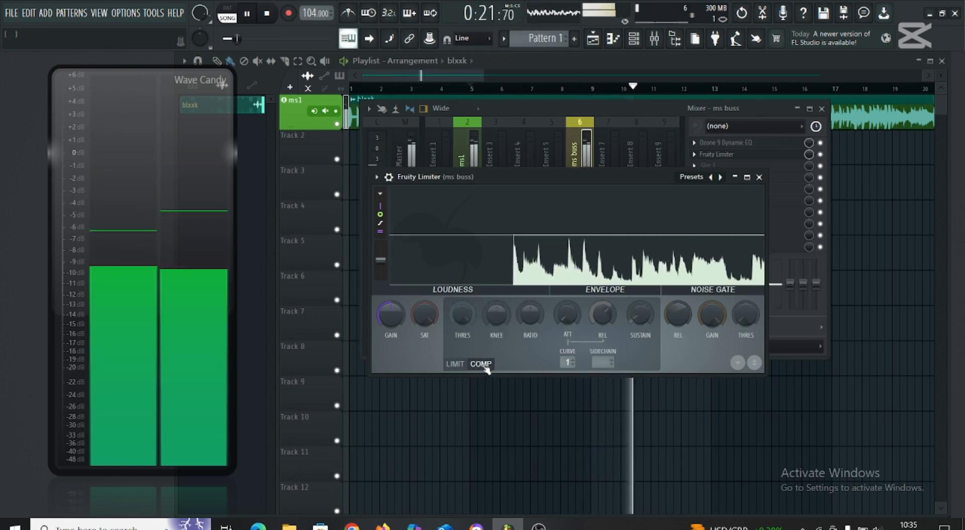
key("space")
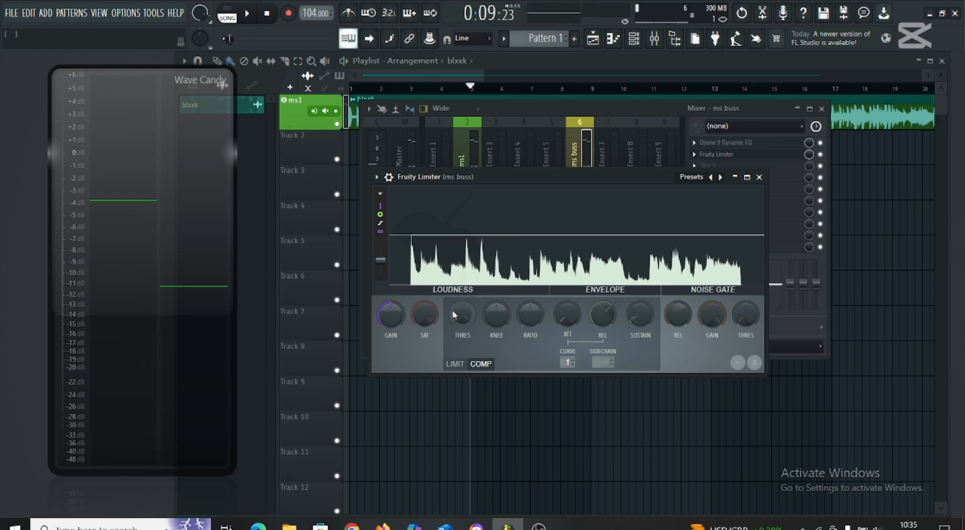
Lower Fruity Limiter's compression and saturation thresholds slightly, raise its knee and ratio, and close it to play the song.
left_click_drag(464, 318, 427, 332)
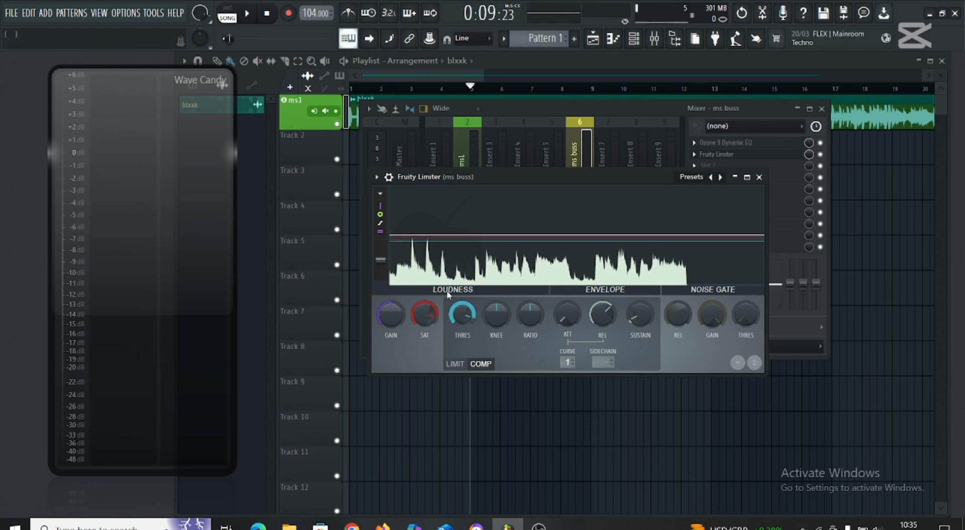
left_click_drag(462, 315, 462, 310)
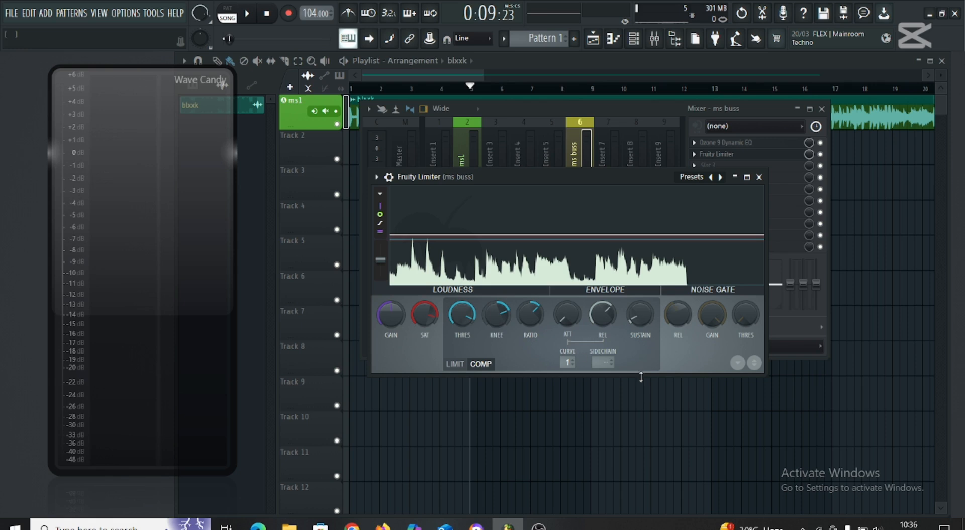
left_click(759, 177)
key("space")
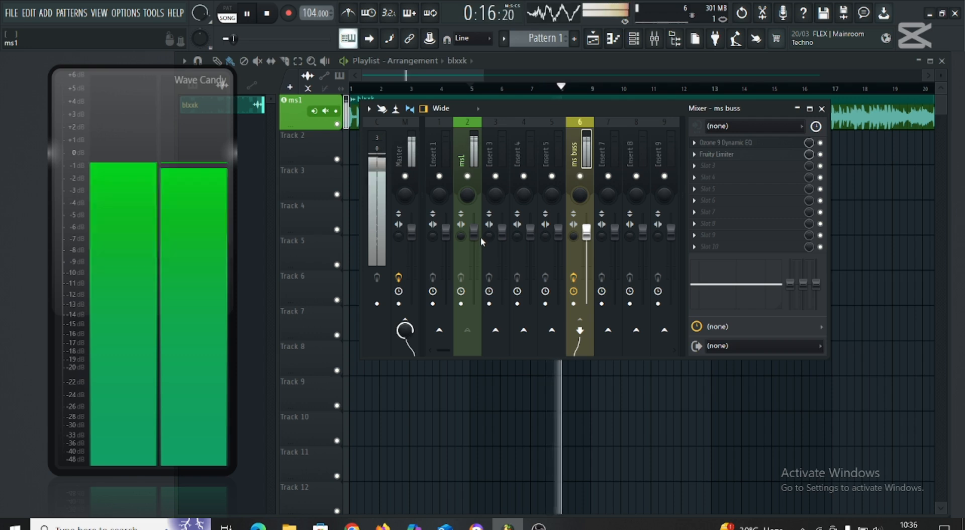
Stop playback, load Ozone 9 Maximizer in slot 3 of ms buss, and move its window clear of the Wave Candy meter.
key("space")
left_click(708, 166)
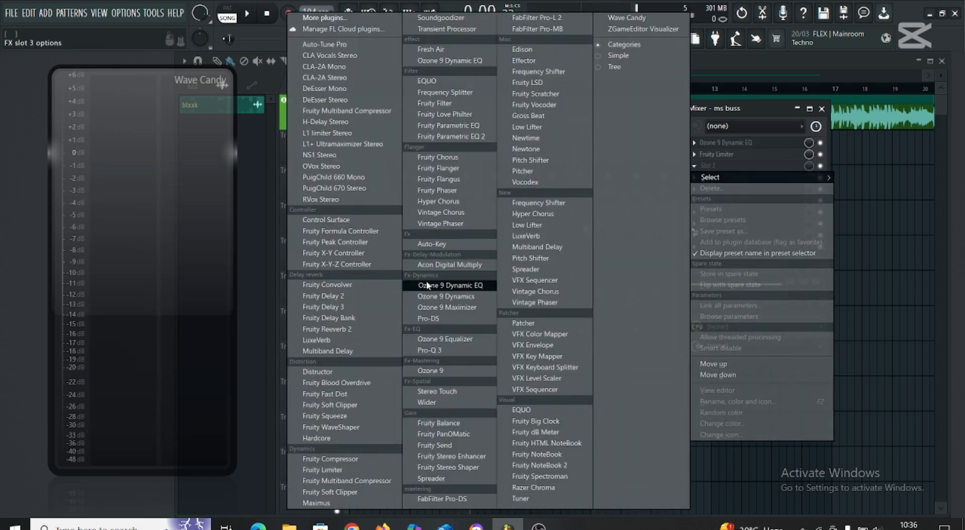
left_click(445, 310)
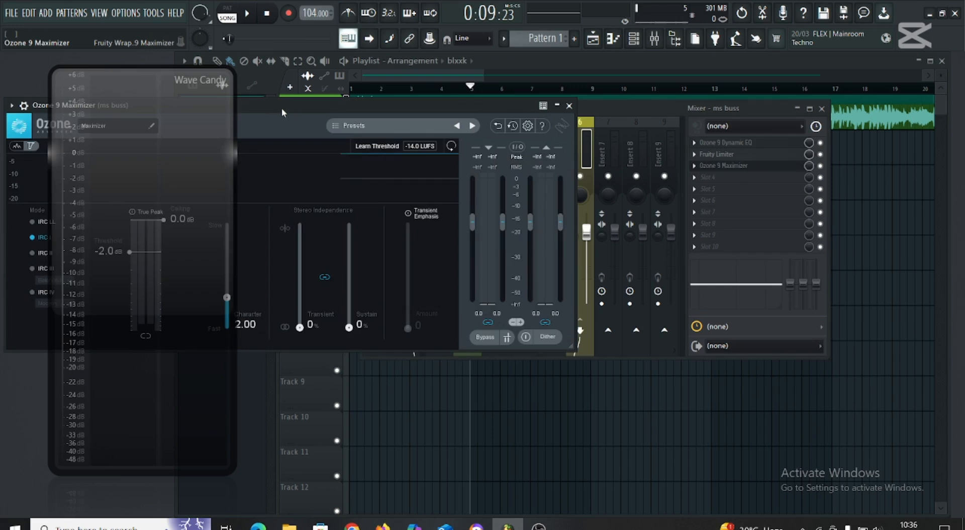
left_click_drag(282, 107, 539, 100)
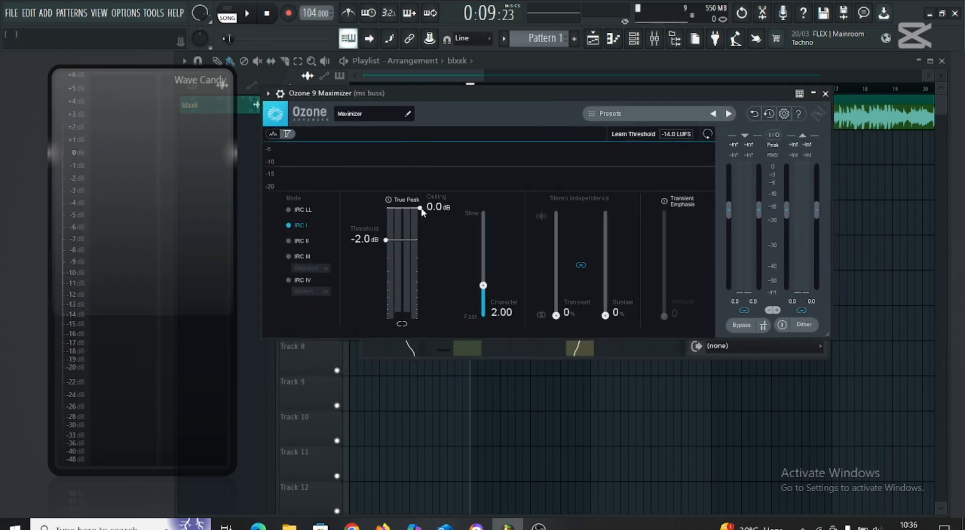
Set the Maximizer's ceiling to -1.0 dB and its threshold to -3.5 dB while auditioning the song, and close it.
left_click_drag(422, 211, 422, 223)
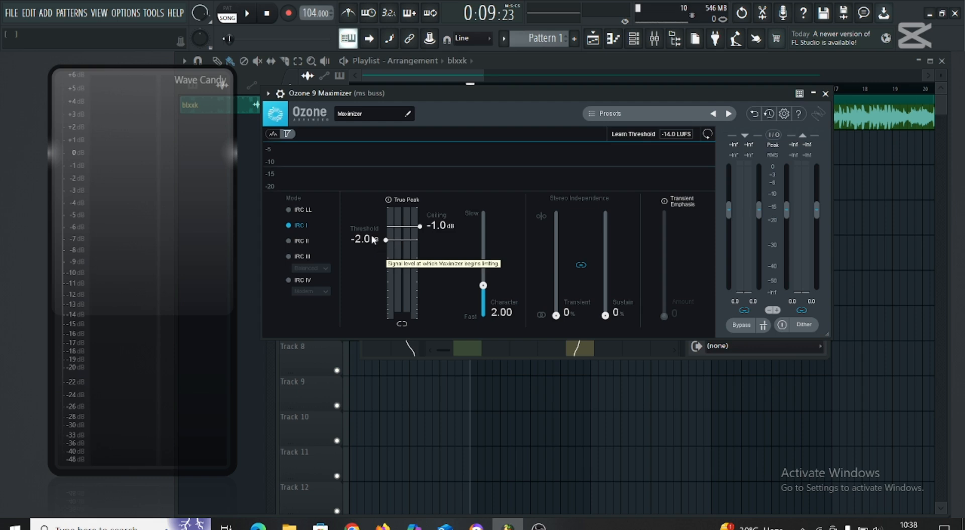
key("space")
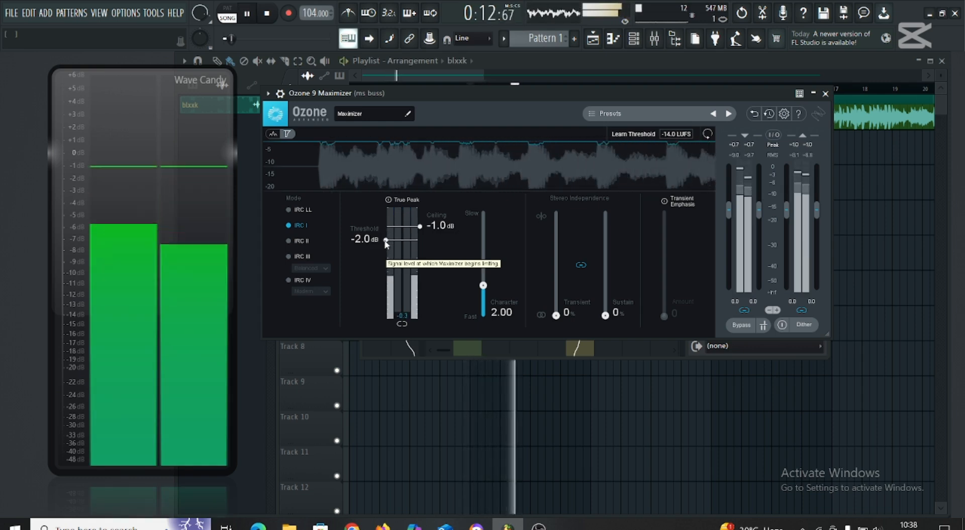
key("space")
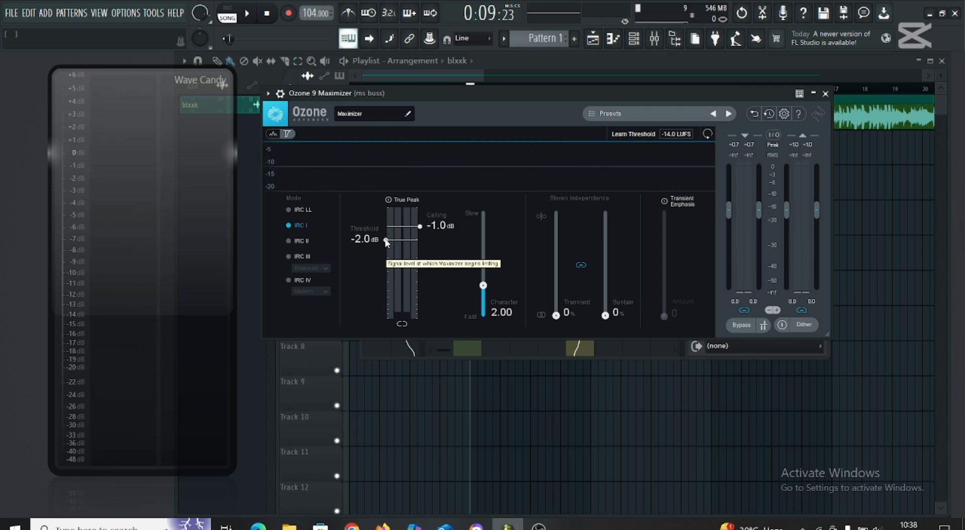
key("space")
left_click_drag(387, 242, 386, 256)
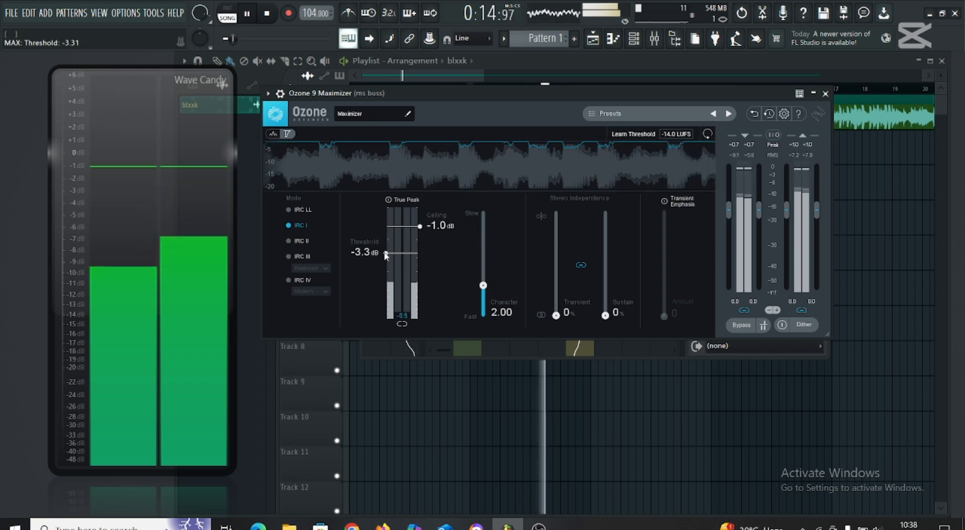
mouse_move(386, 254)
left_mouse_down()
mouse_move(387, 309)
mouse_move(373, 254)
left_mouse_up()
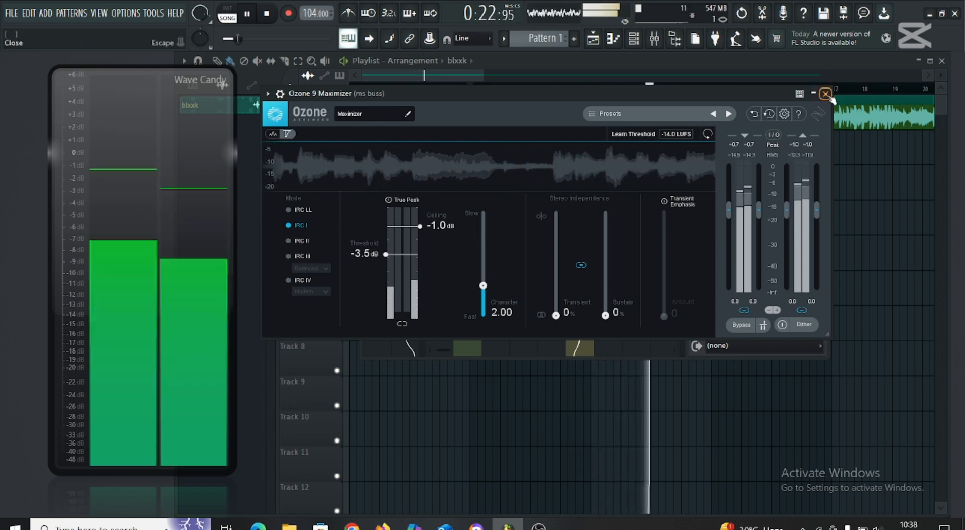
left_click(826, 94)
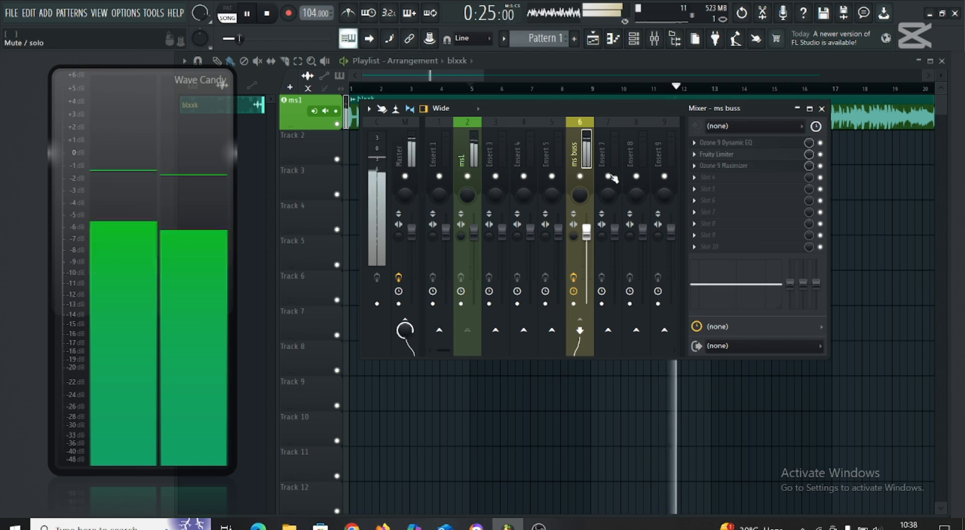
key("space")
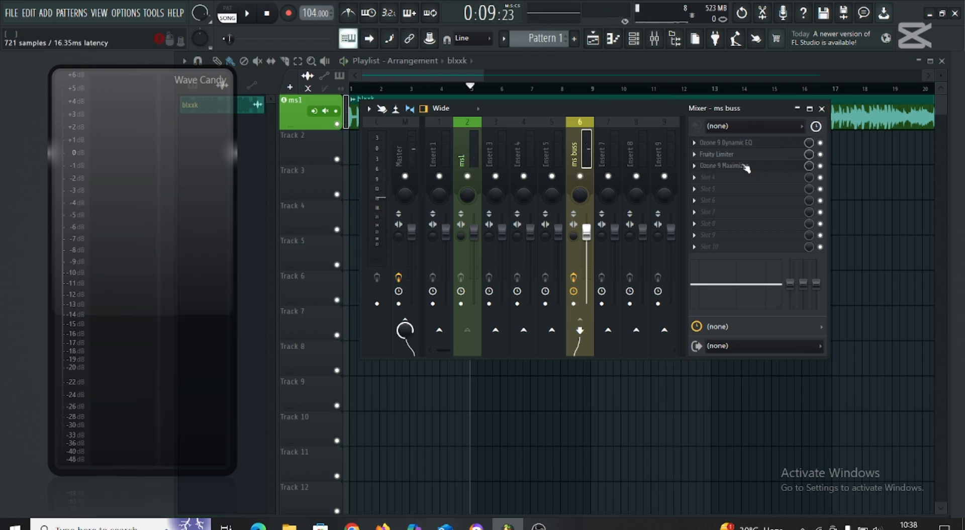
Reopen Ozone 9 Maximizer on ms buss and play the song to check its peaks against the Wave Candy meter.
left_click(740, 169)
key("space")
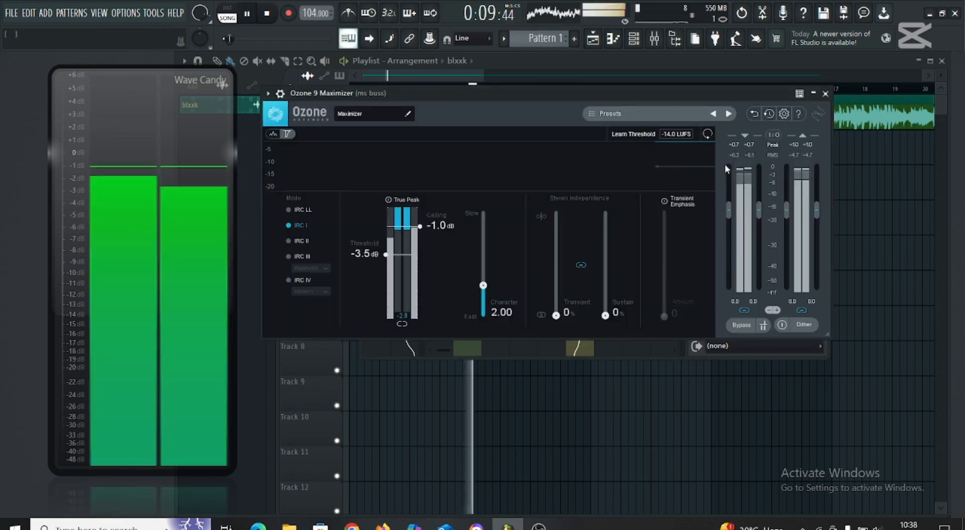
key("space")
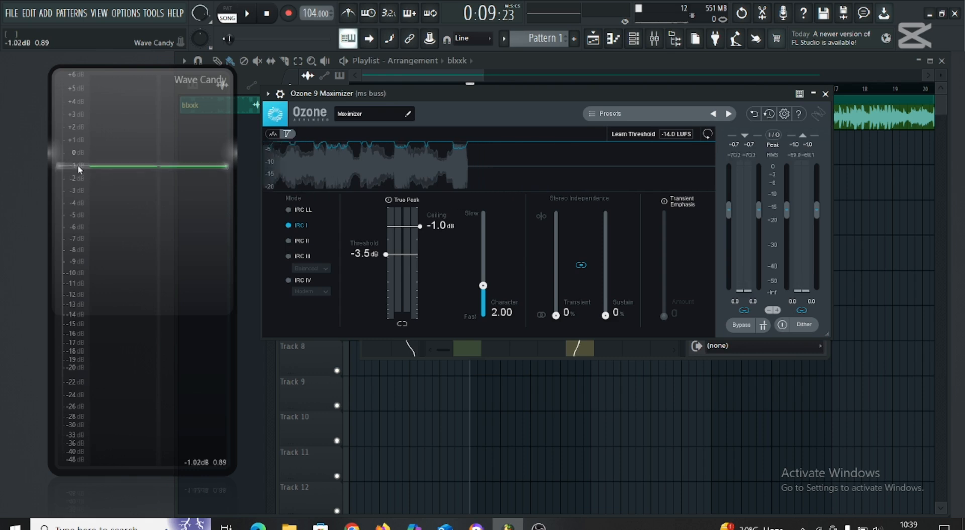
key("space")
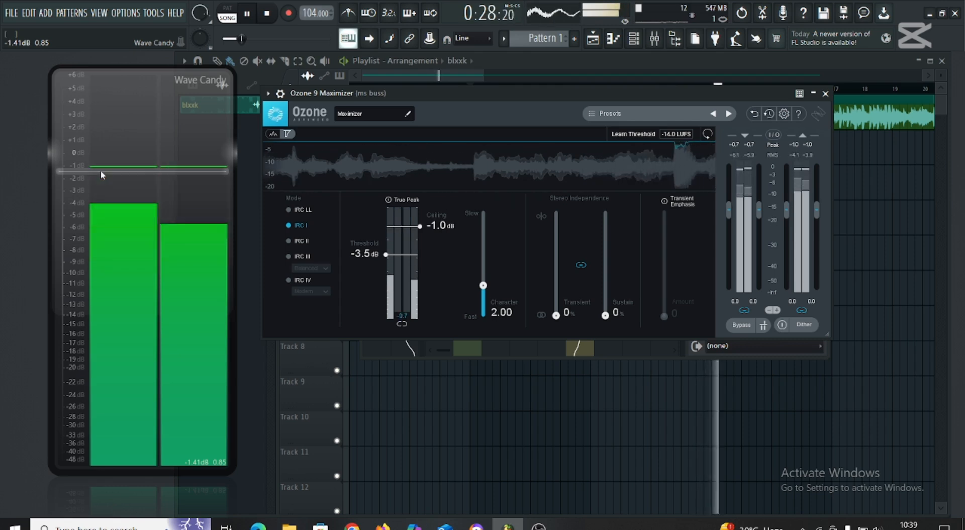
key("space")
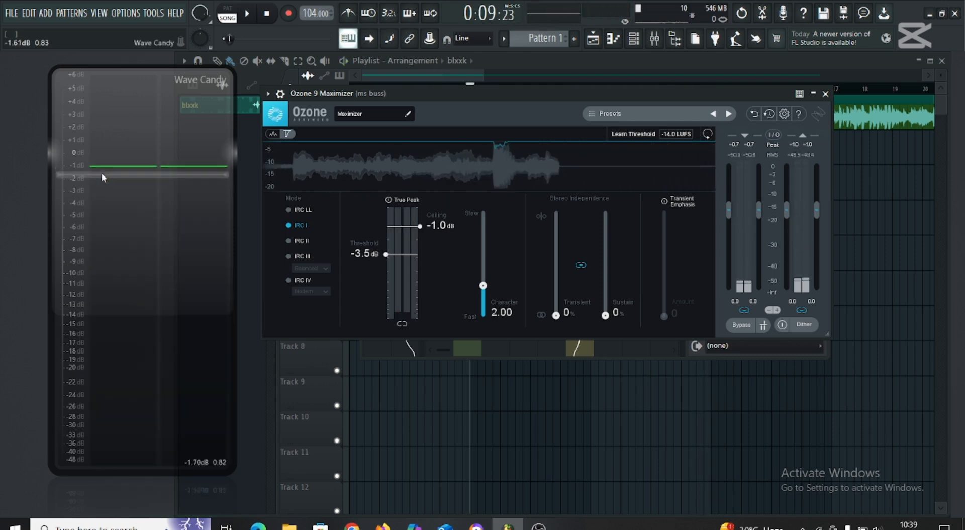